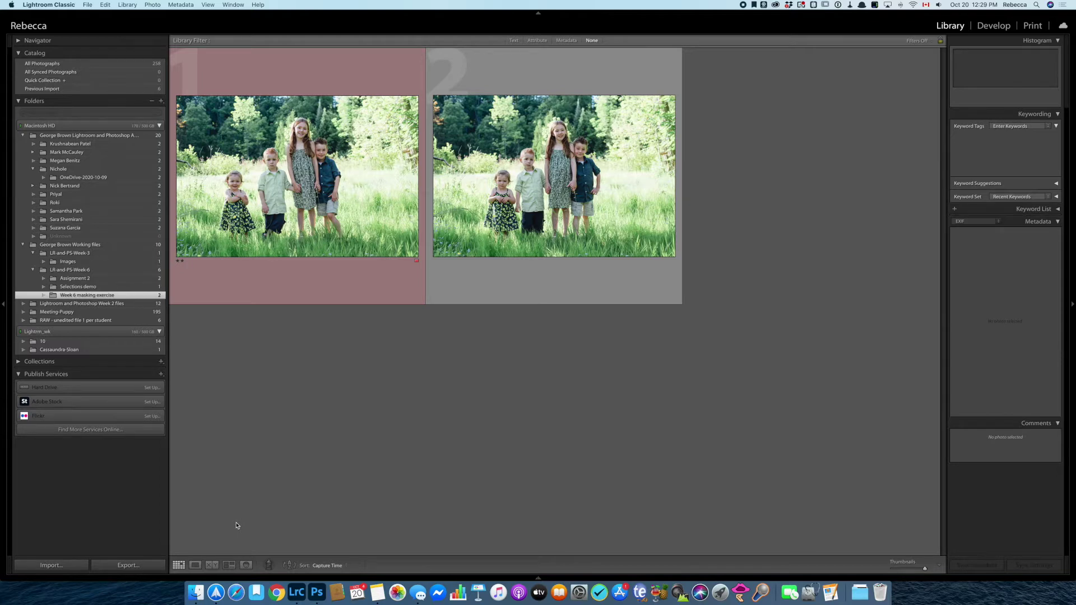
Step: Open the first photo in Loupe view and flip between masking exercise-top.jpg and masking exercise-bottom.jpg
{"action": "double_click", "coordinate": [348, 182]}
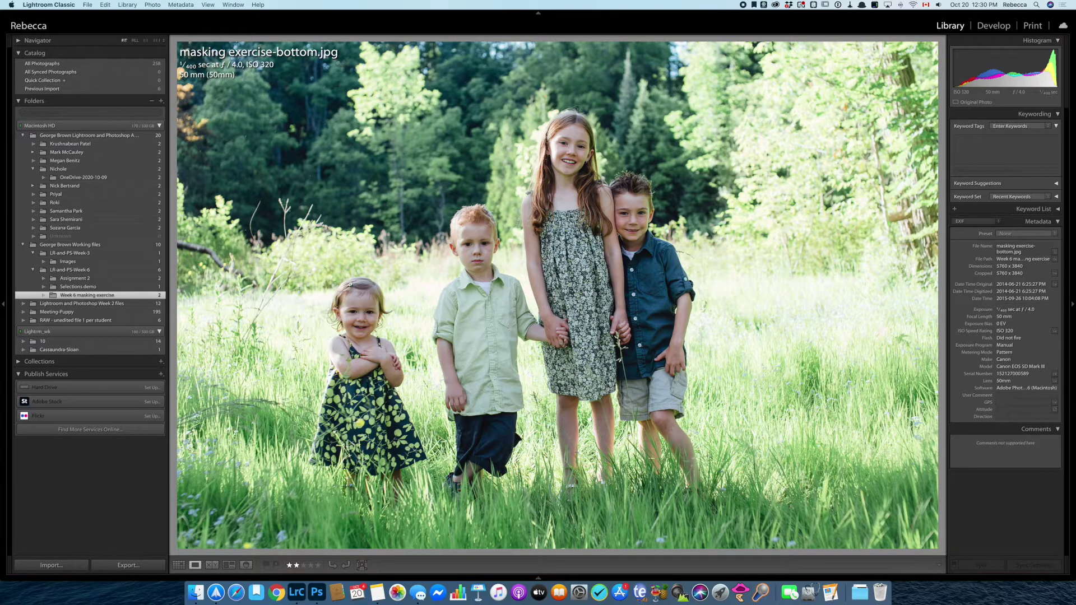
{"action": "key", "text": "Right"}
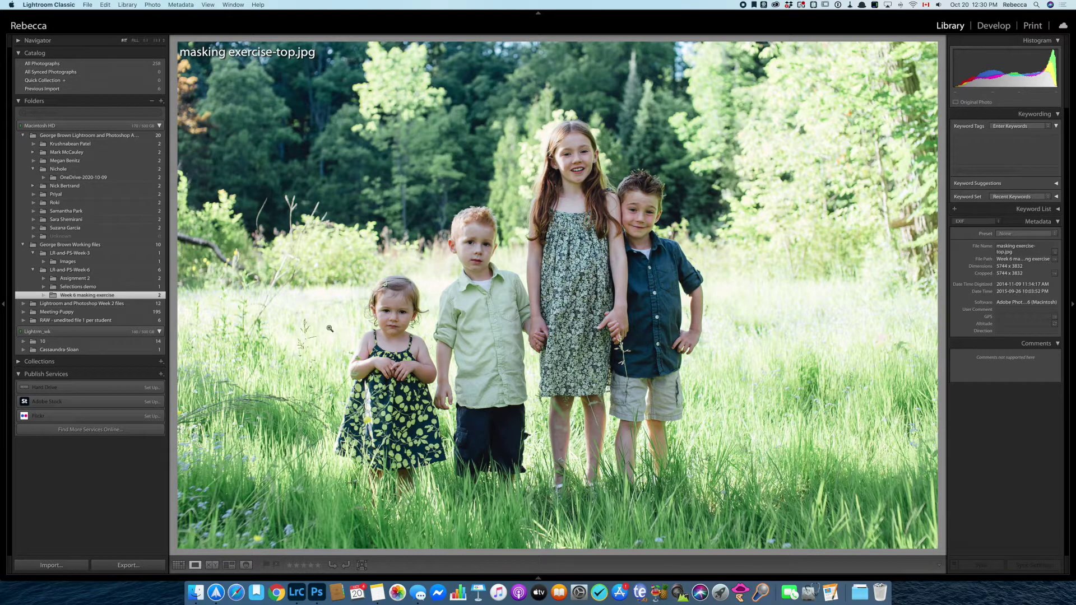
{"action": "key", "text": "Right"}
{"action": "key", "text": "Left"}
{"action": "key", "text": "Right"}
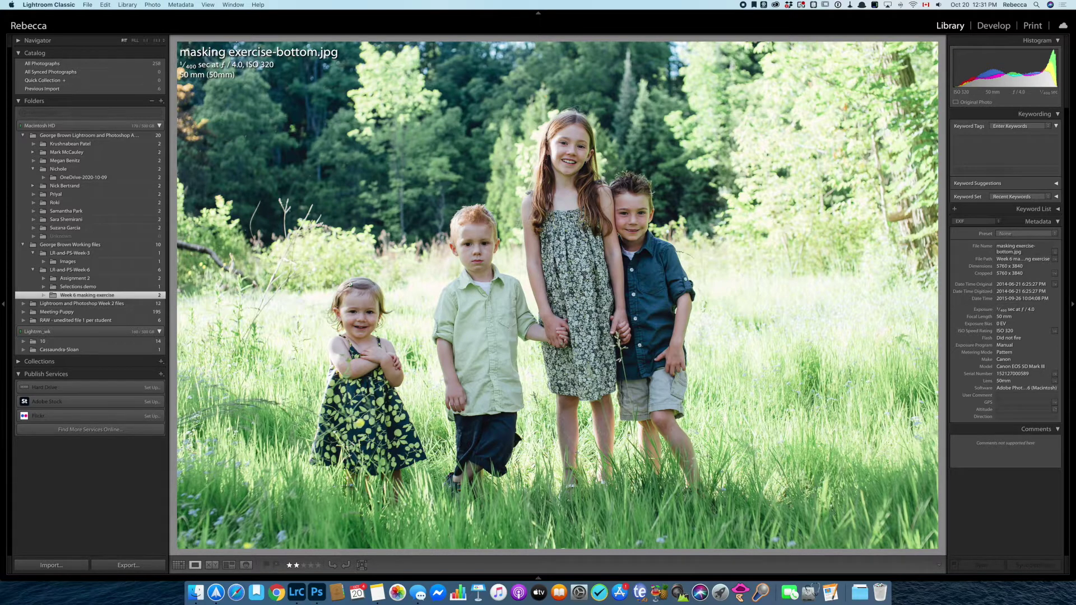
Step: Select both masking exercise photos in Grid view and open them as layers in Photoshop
{"action": "key", "text": "g"}
{"action": "left_click", "coordinate": [539, 366]}
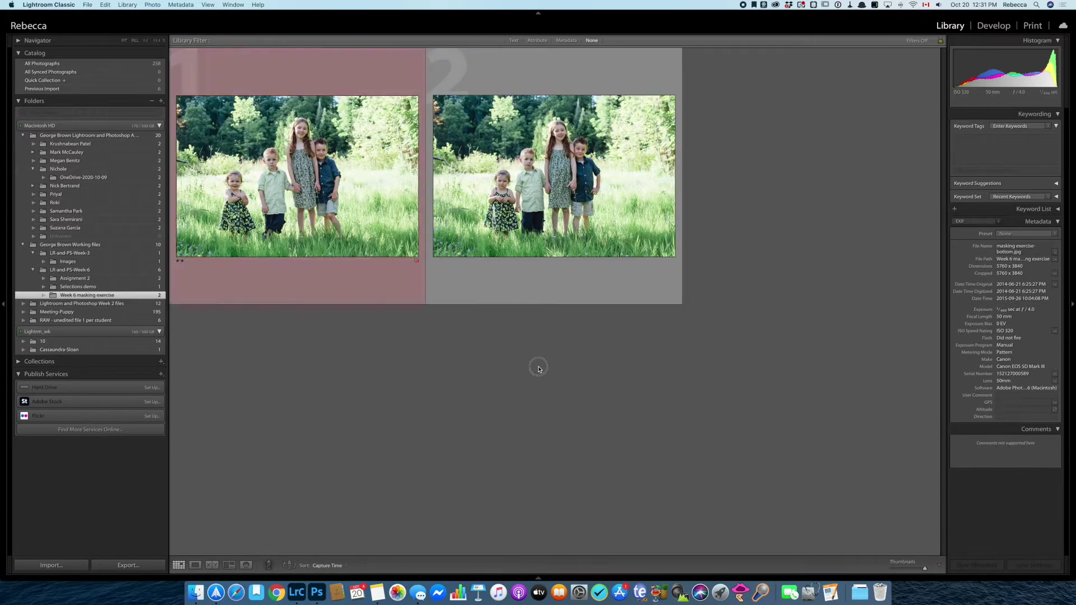
{"action": "left_click", "coordinate": [610, 352]}
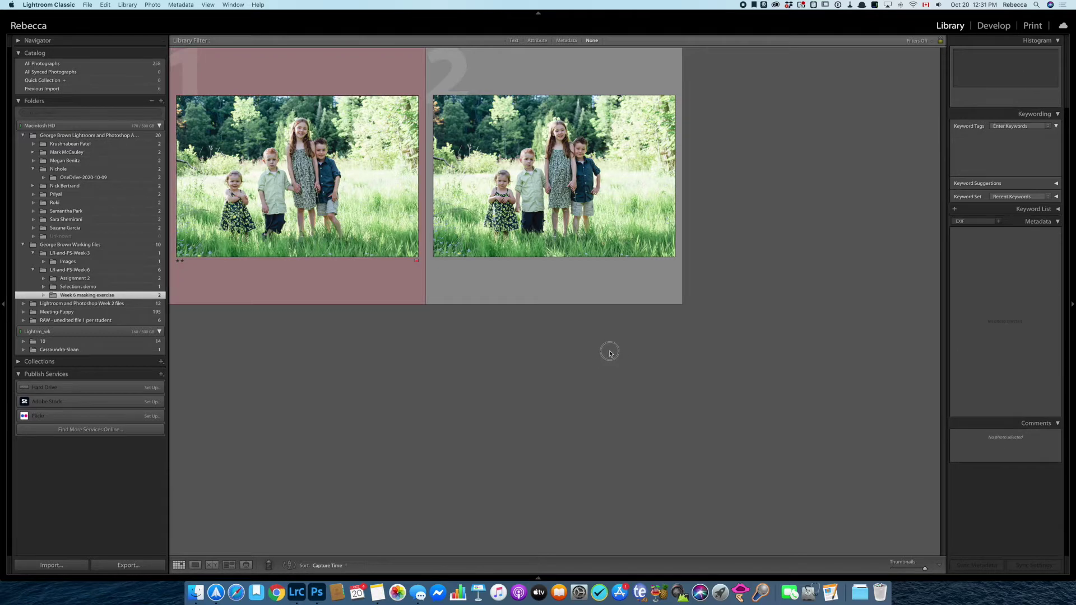
{"action": "left_click", "coordinate": [375, 232]}
{"action": "left_click", "coordinate": [476, 237], "text": "shift"}
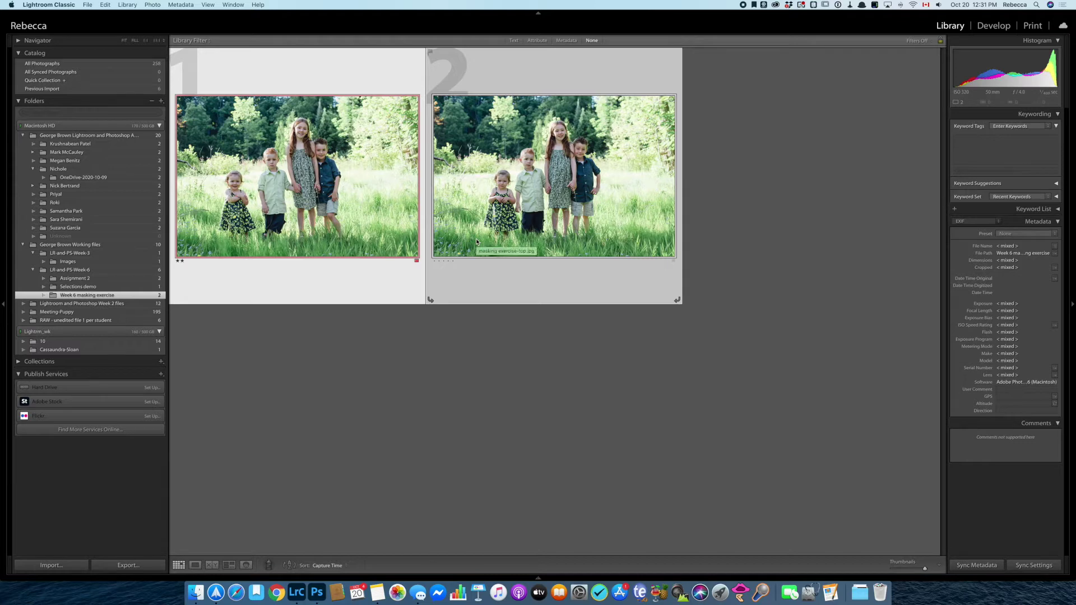
{"action": "right_click", "coordinate": [477, 242]}
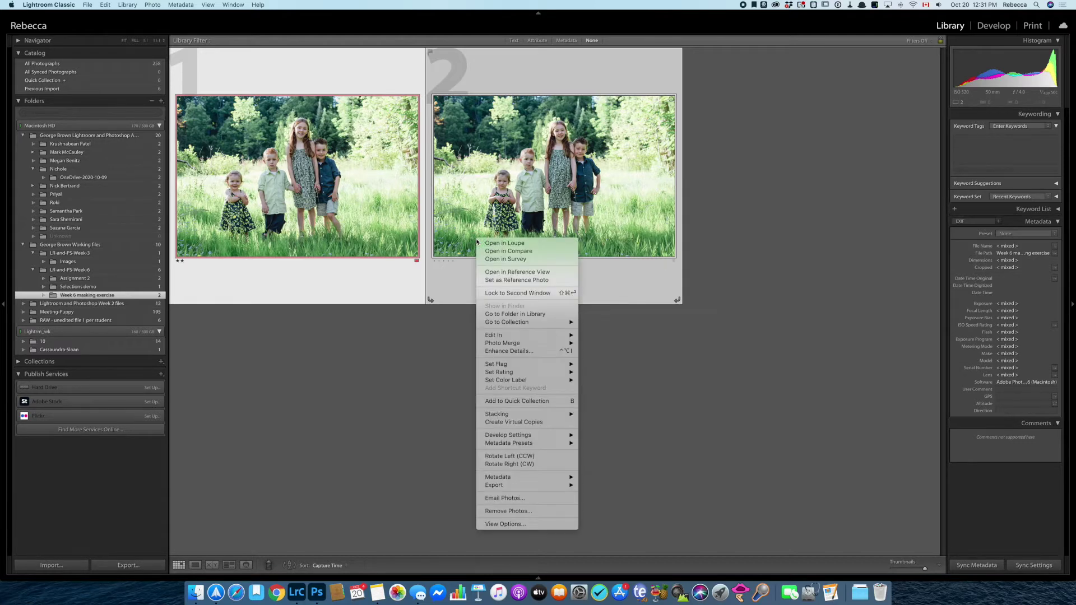
{"action": "mouse_move", "coordinate": [547, 337]}
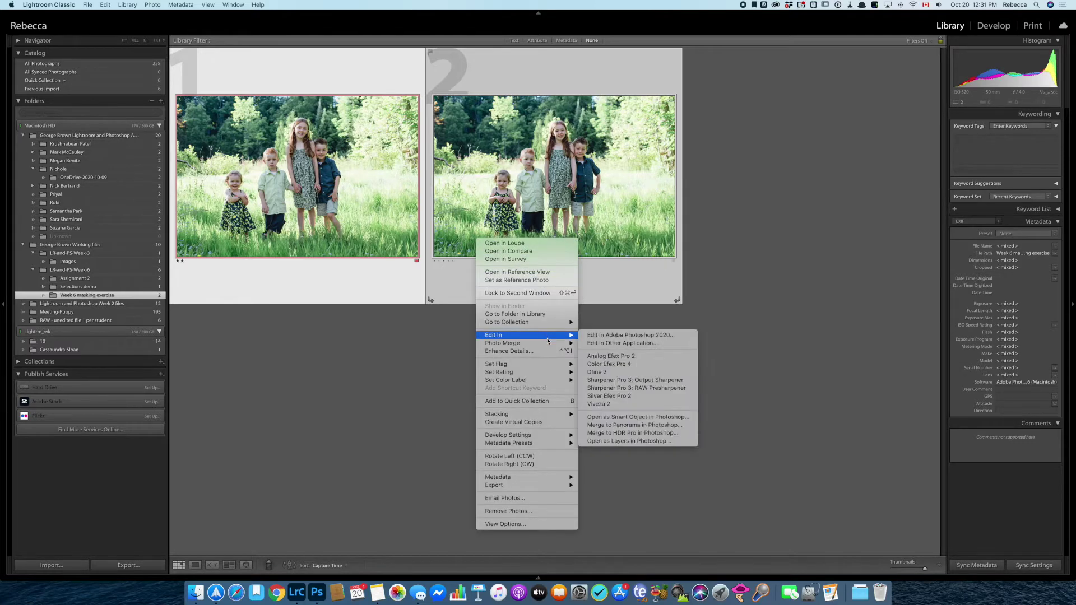
{"action": "left_click", "coordinate": [640, 441]}
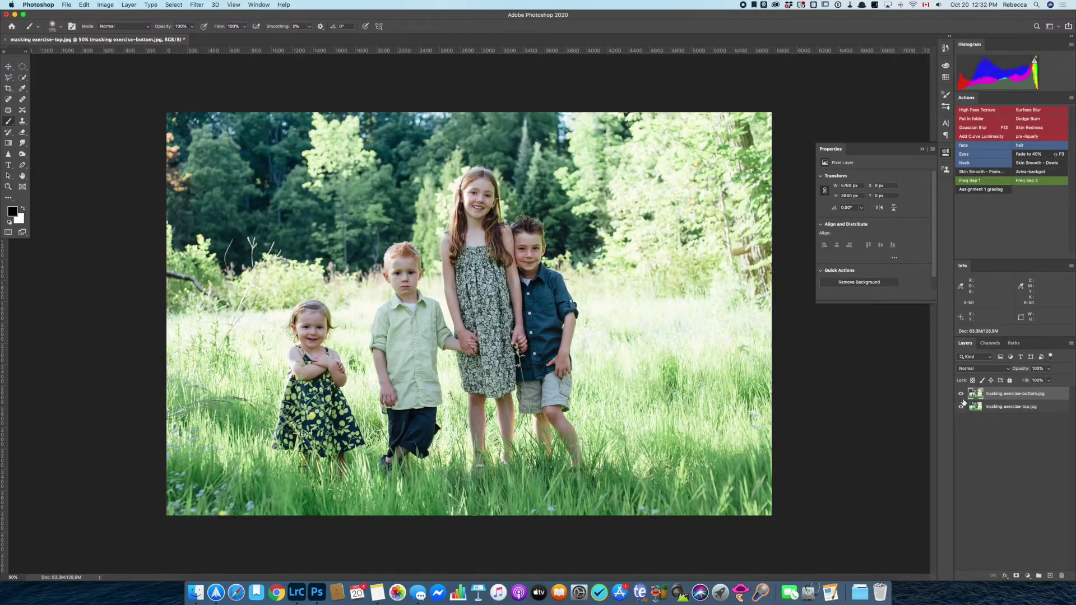
Step: Toggle the top layer's visibility to compare the shots, then move masking exercise-bottom.jpg below masking exercise-top.jpg
{"action": "left_click", "coordinate": [962, 395]}
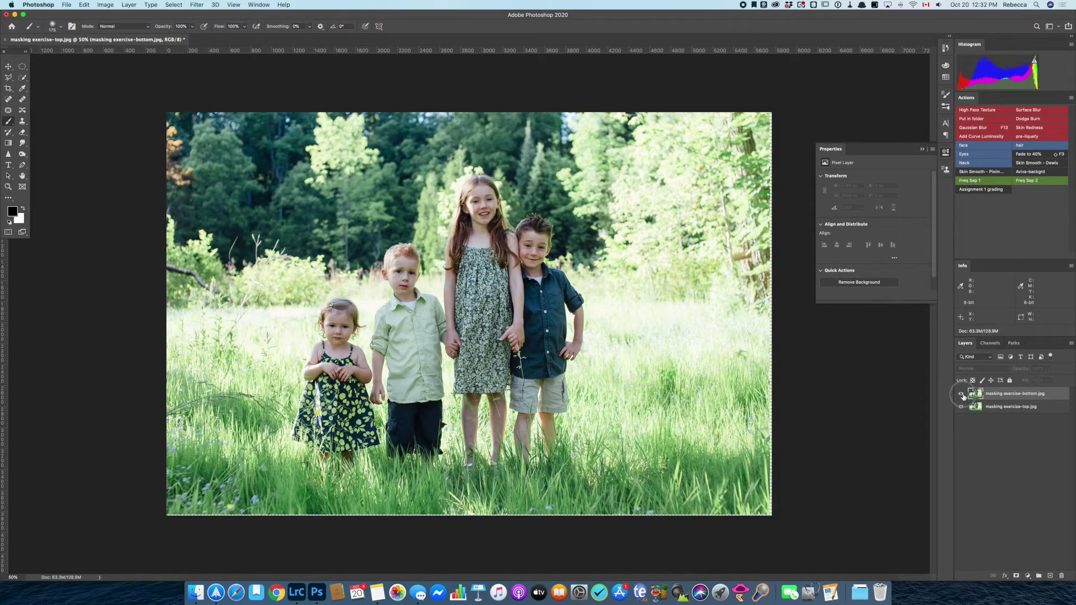
{"action": "left_click", "coordinate": [961, 394]}
{"action": "left_click", "coordinate": [962, 394]}
{"action": "left_click", "coordinate": [962, 395]}
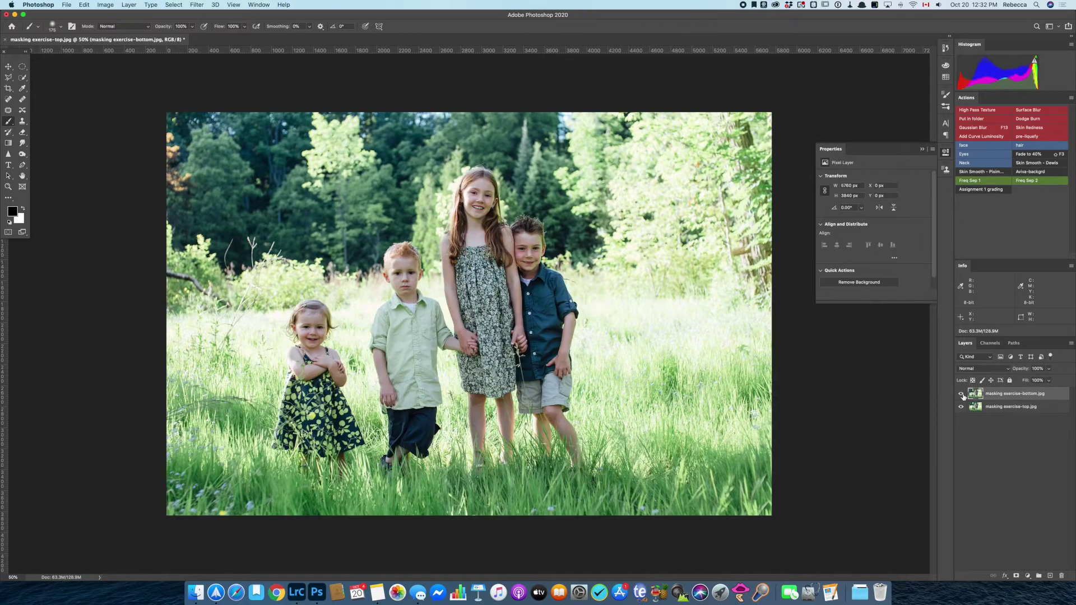
{"action": "left_click", "coordinate": [962, 395]}
{"action": "left_click", "coordinate": [962, 394]}
{"action": "left_click", "coordinate": [962, 395]}
{"action": "left_click", "coordinate": [961, 394]}
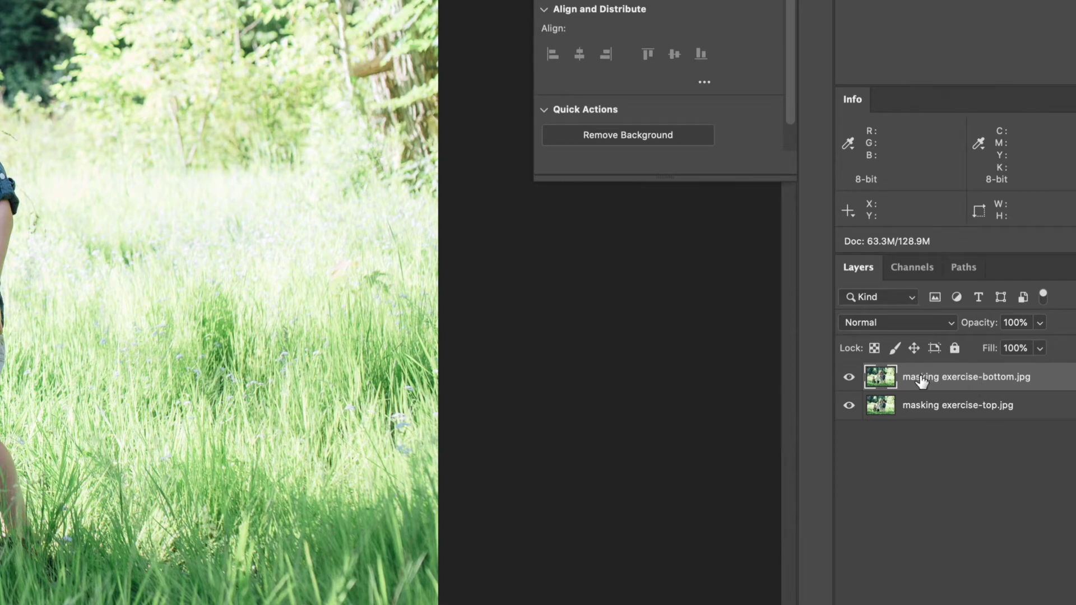
{"action": "left_click_drag", "start_coordinate": [920, 377], "coordinate": [920, 414]}
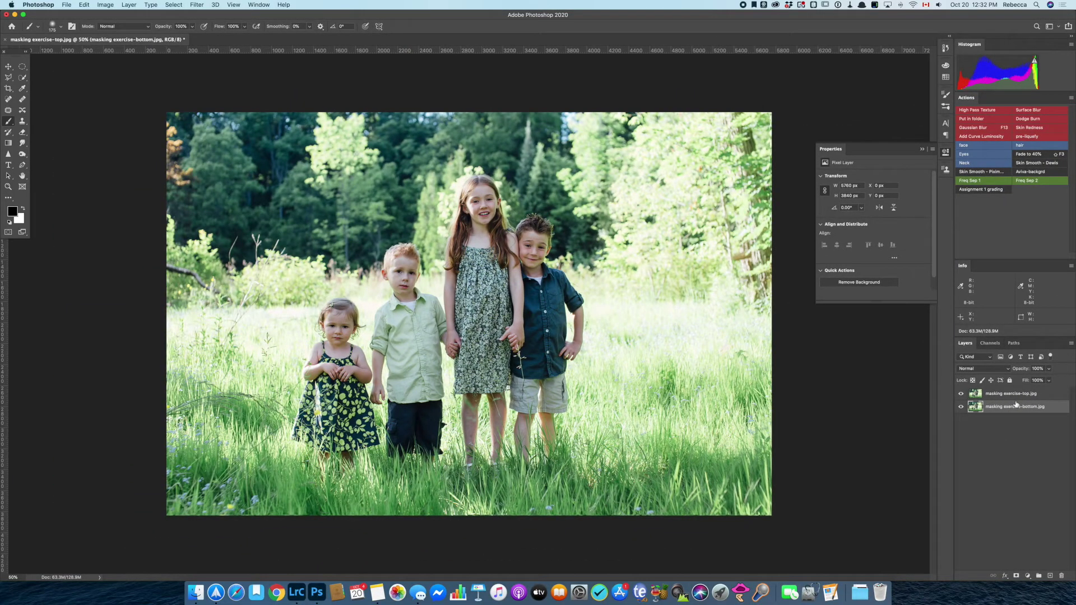
Step: Make masking exercise-top.jpg visible, select it, and lower its opacity to about 49%
{"action": "left_click", "coordinate": [961, 394]}
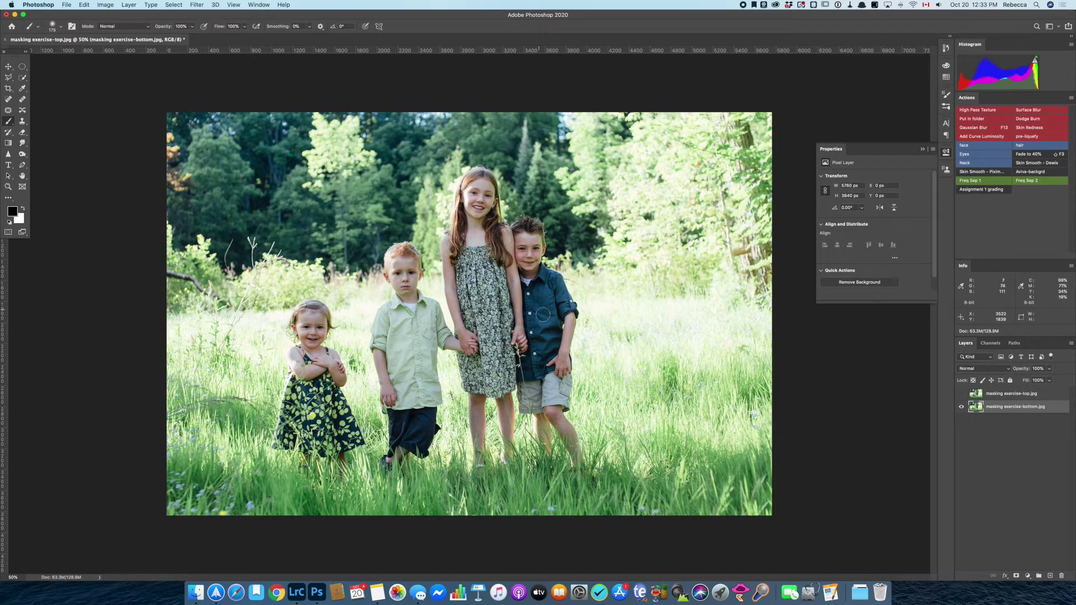
{"action": "left_click", "coordinate": [961, 394]}
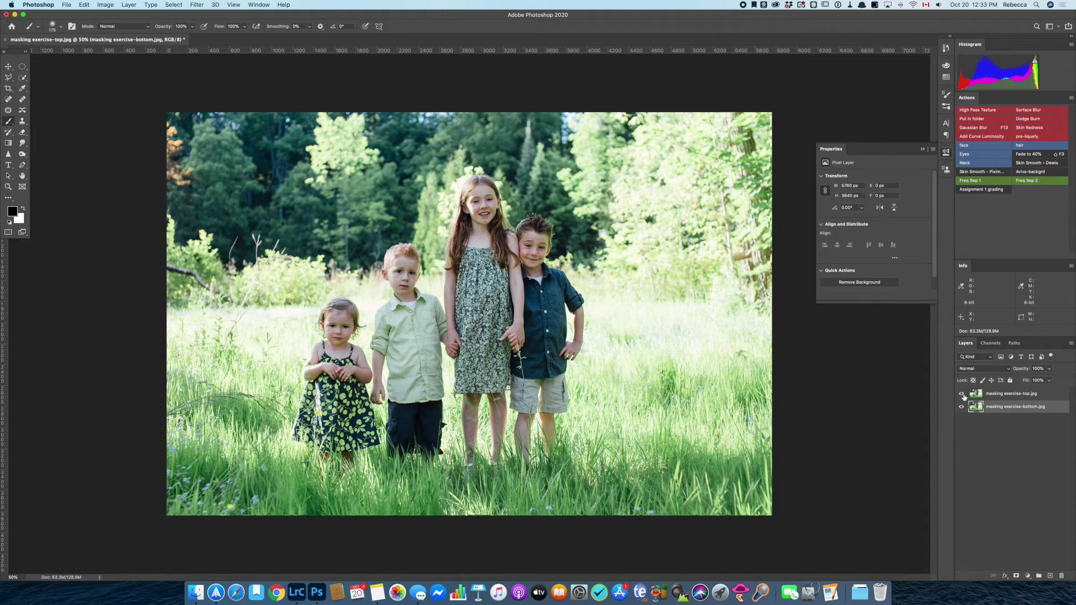
{"action": "left_click", "coordinate": [976, 396]}
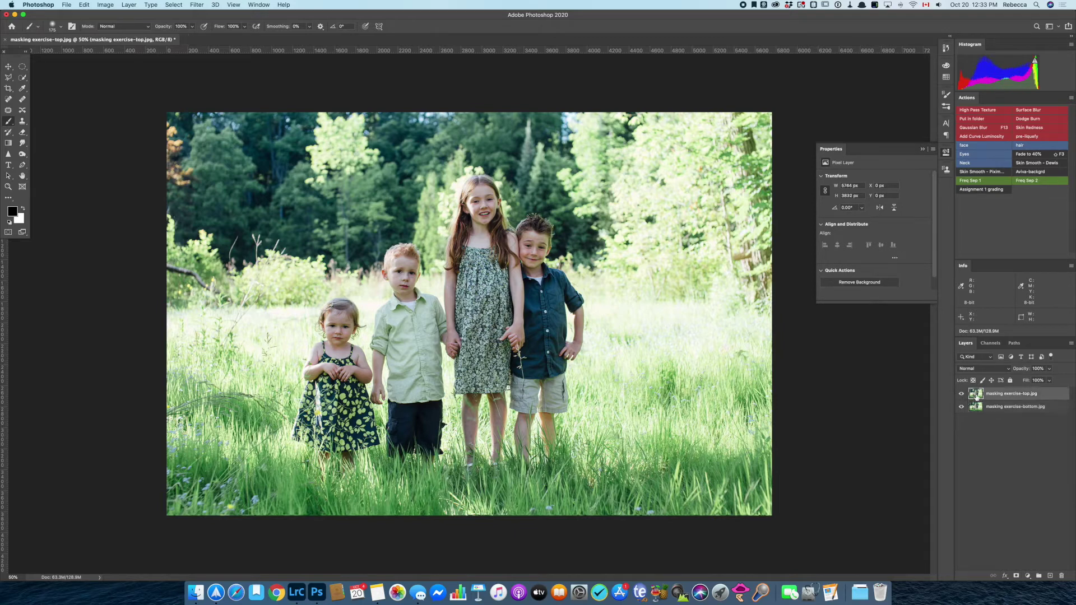
{"action": "left_click", "coordinate": [1047, 371]}
Step: Set the top layer's opacity to 51% and zoom in on the boy's face
{"action": "left_click", "coordinate": [1030, 380]}
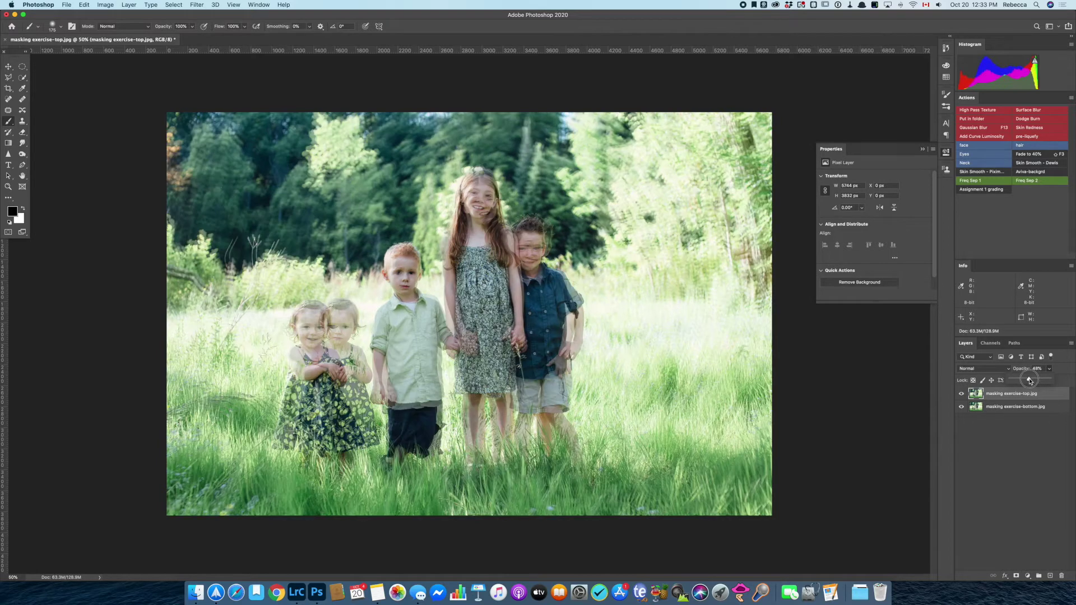
{"action": "left_click_drag", "start_coordinate": [1029, 381], "coordinate": [1031, 380]}
{"action": "scroll", "coordinate": [404, 292], "scroll_direction": "up", "scroll_amount": 5}
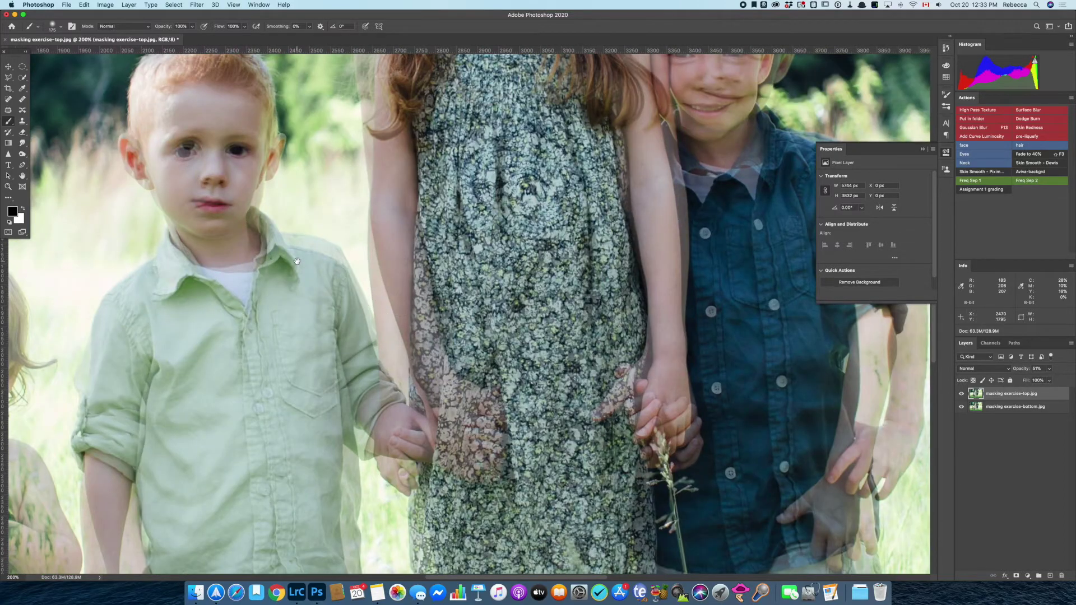
{"action": "left_click_drag", "start_coordinate": [297, 260], "coordinate": [591, 384]}
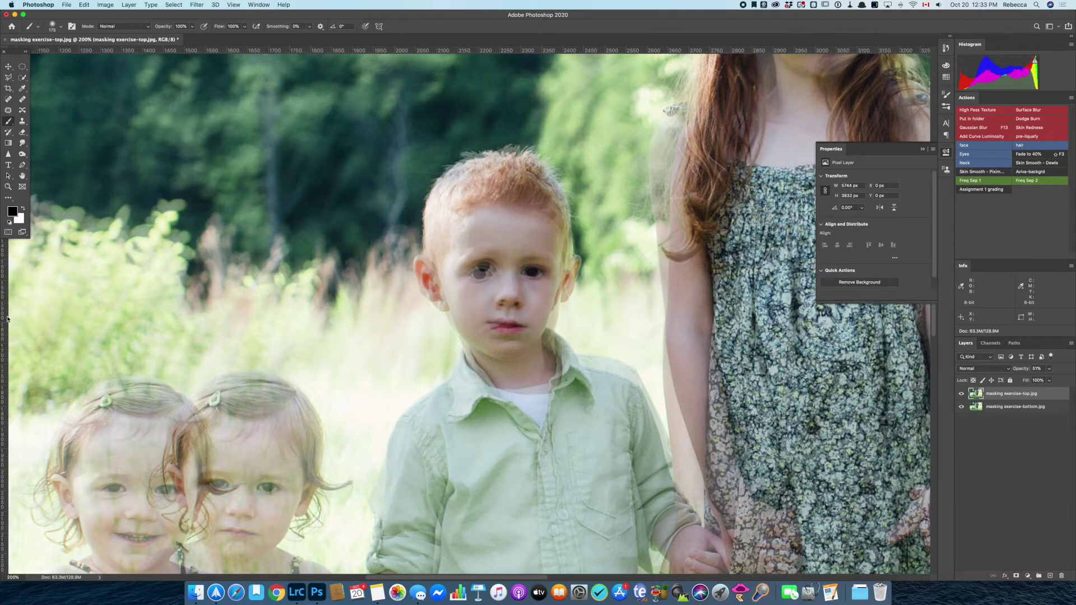
Step: Move the top layer to X 23 px, Y 15 px to align the boy, then restore 100% opacity
{"action": "left_click", "coordinate": [9, 66]}
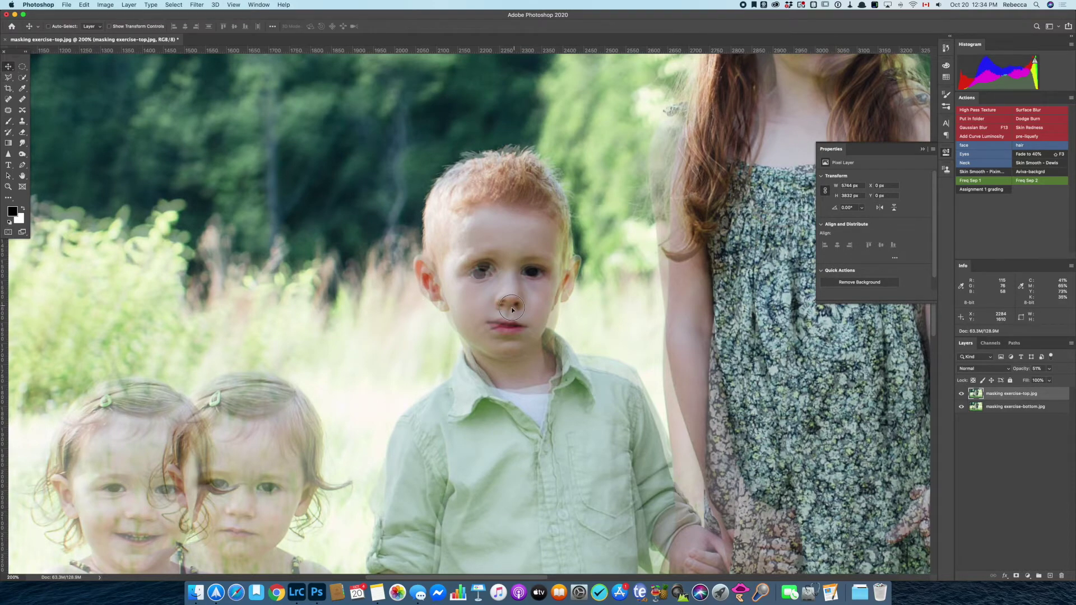
{"action": "mouse_move", "coordinate": [513, 309]}
{"action": "left_mouse_down"}
{"action": "mouse_move", "coordinate": [502, 315]}
{"action": "mouse_move", "coordinate": [520, 319]}
{"action": "mouse_move", "coordinate": [511, 299]}
{"action": "mouse_move", "coordinate": [512, 314]}
{"action": "mouse_move", "coordinate": [493, 305]}
{"action": "mouse_move", "coordinate": [583, 320]}
{"action": "mouse_move", "coordinate": [592, 296]}
{"action": "mouse_move", "coordinate": [525, 303]}
{"action": "mouse_move", "coordinate": [526, 315]}
{"action": "left_mouse_up"}
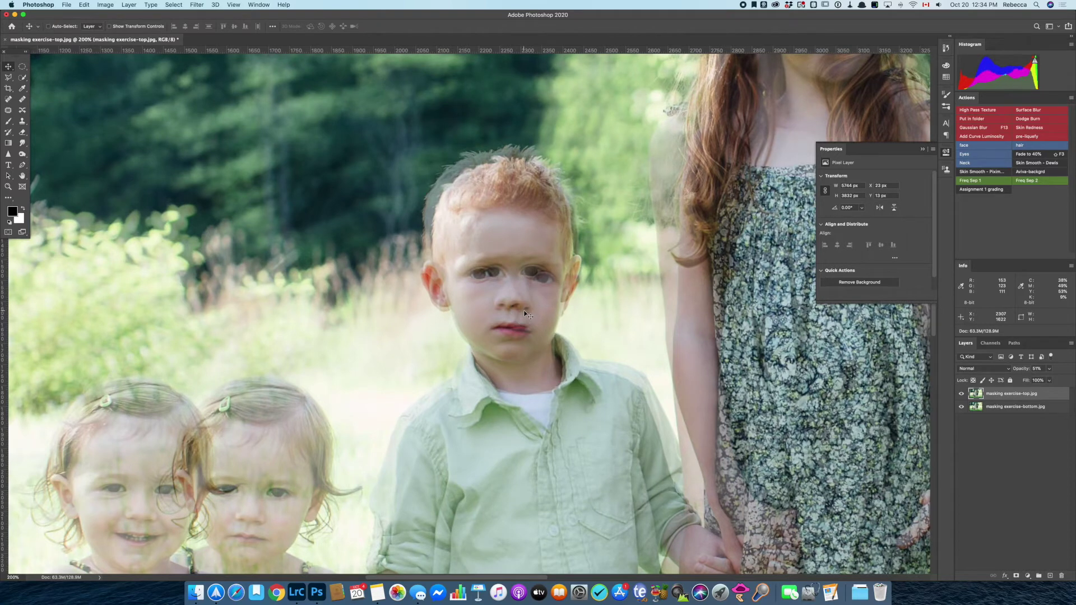
{"action": "key", "text": "Down"}
{"action": "key", "text": "Down"}
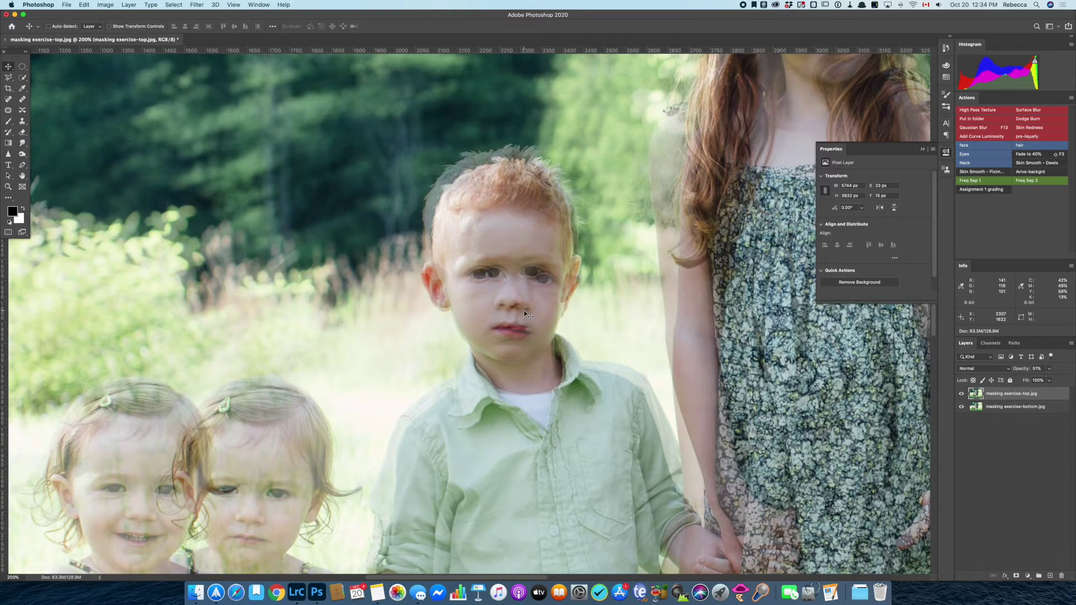
{"action": "left_click", "coordinate": [234, 4]}
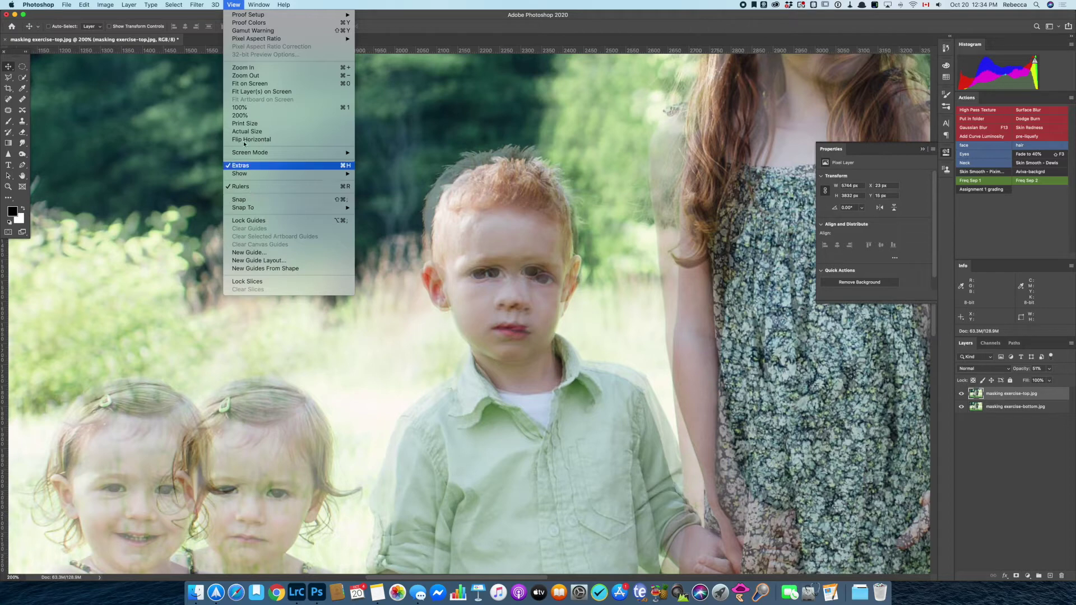
{"action": "left_click", "coordinate": [235, 4]}
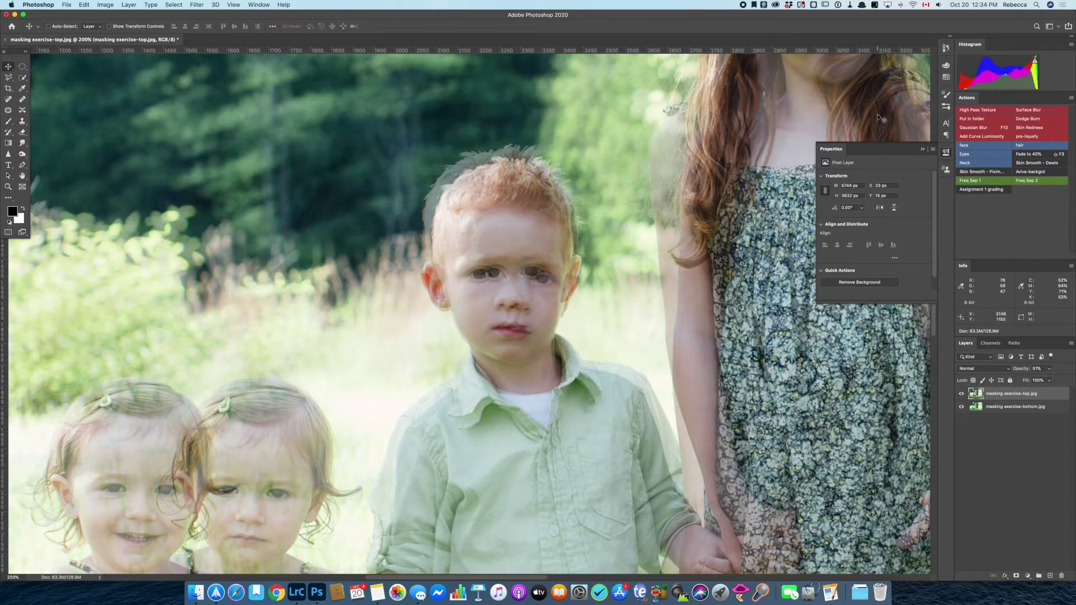
{"action": "left_click", "coordinate": [1050, 370]}
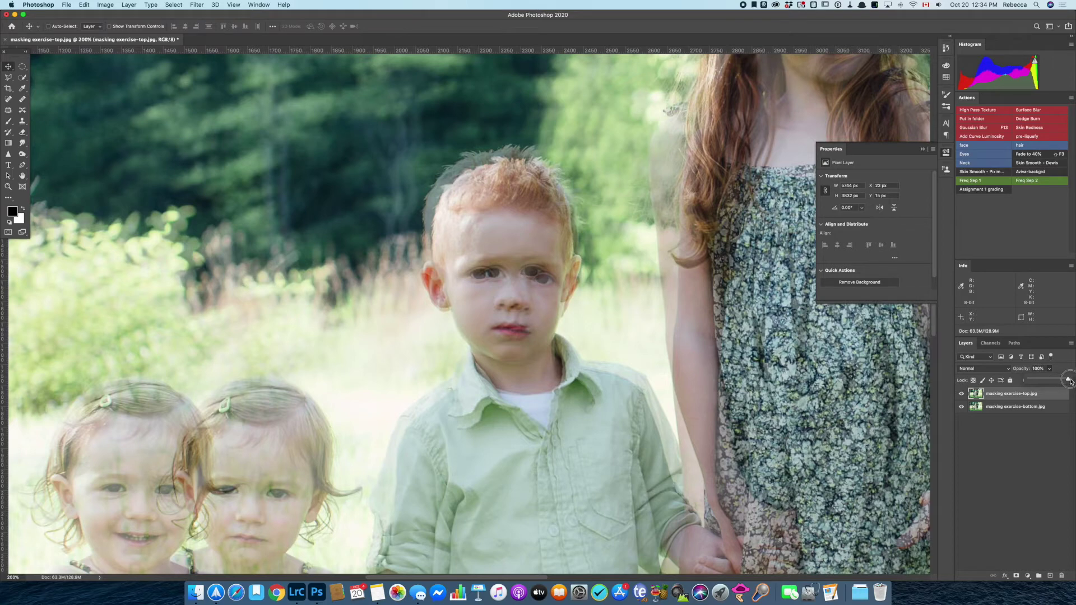
{"action": "left_click_drag", "start_coordinate": [1049, 380], "coordinate": [1071, 383]}
{"action": "left_click", "coordinate": [979, 397]}
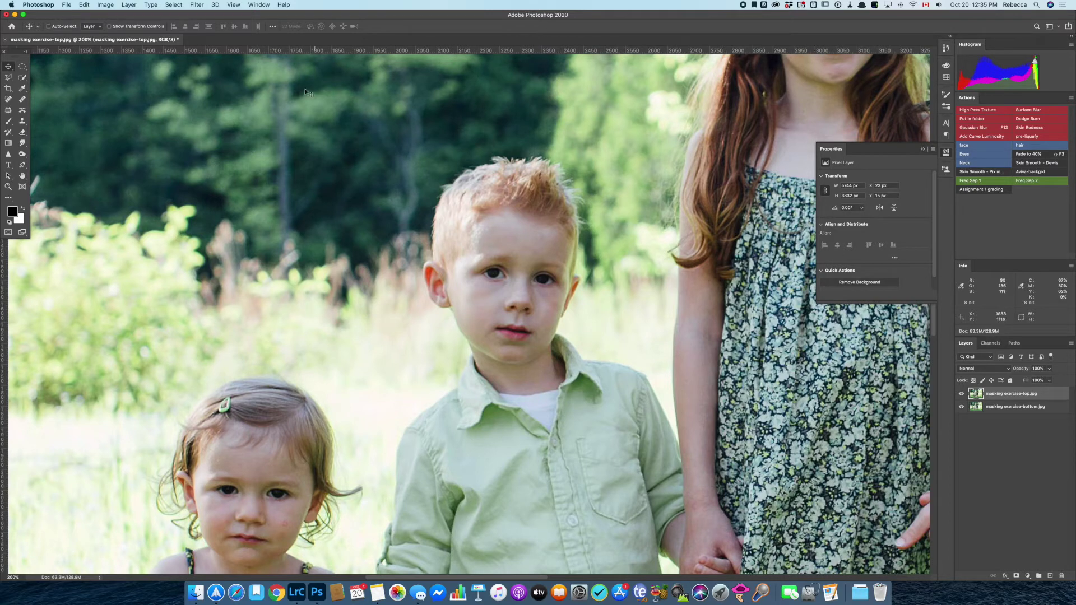
{"action": "left_click", "coordinate": [140, 5]}
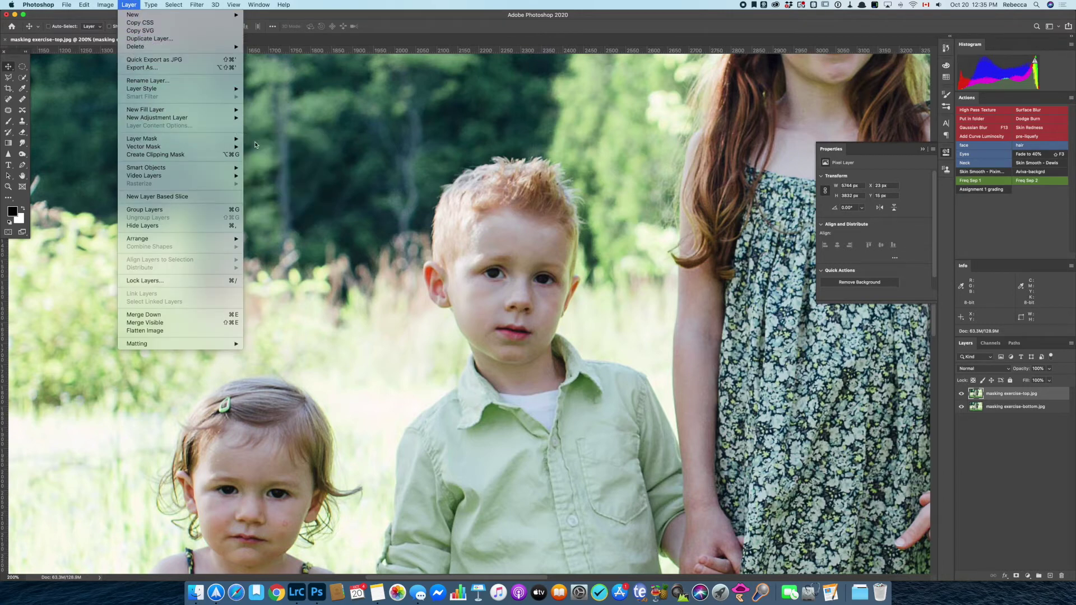
{"action": "mouse_move", "coordinate": [168, 139]}
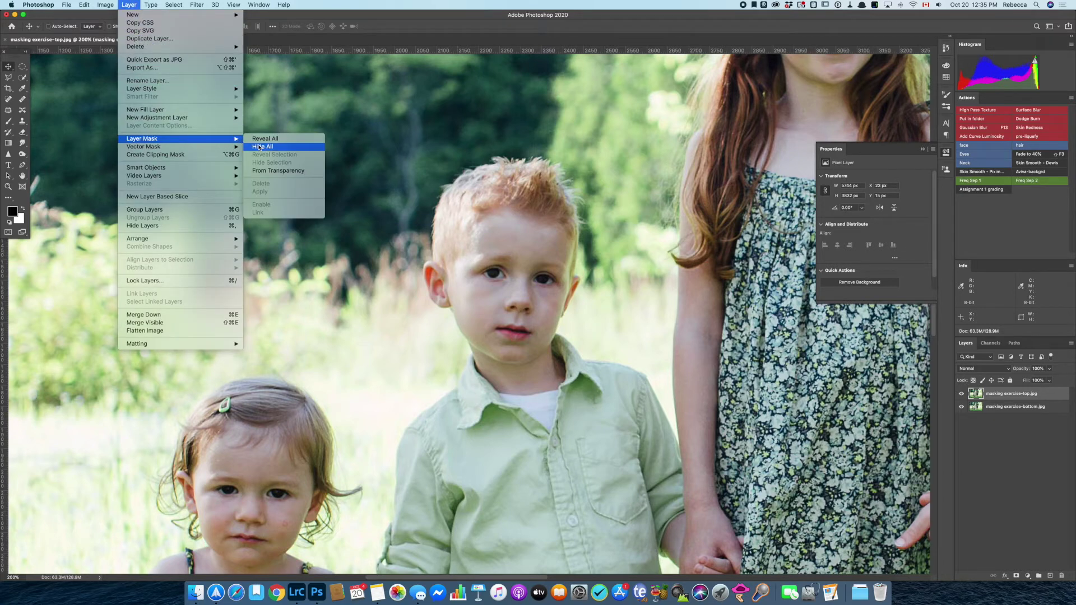
{"action": "left_click", "coordinate": [259, 146]}
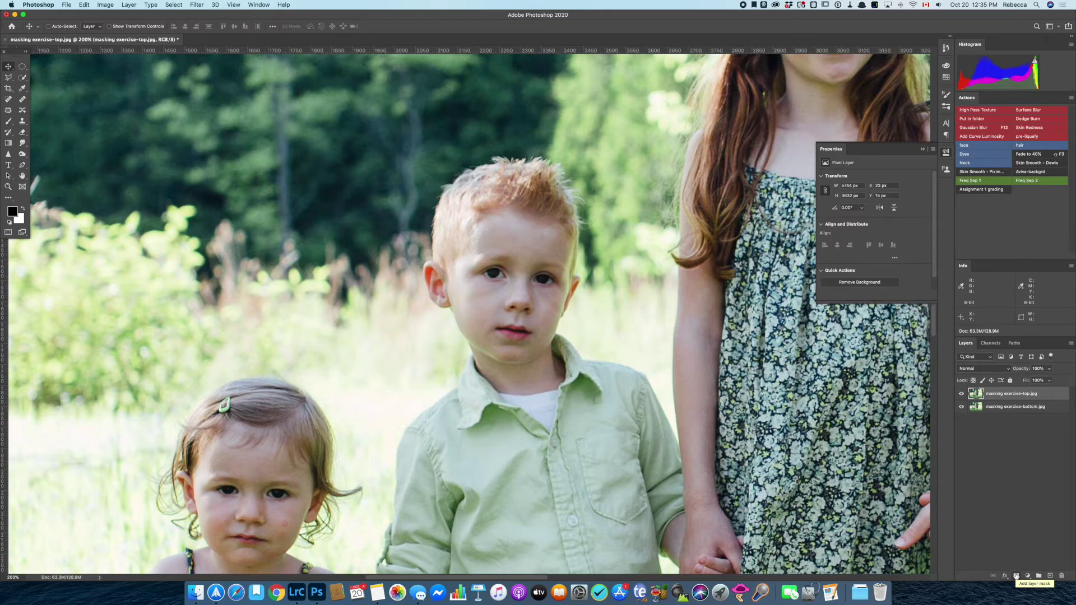
{"action": "left_click", "coordinate": [1017, 576], "text": "alt"}
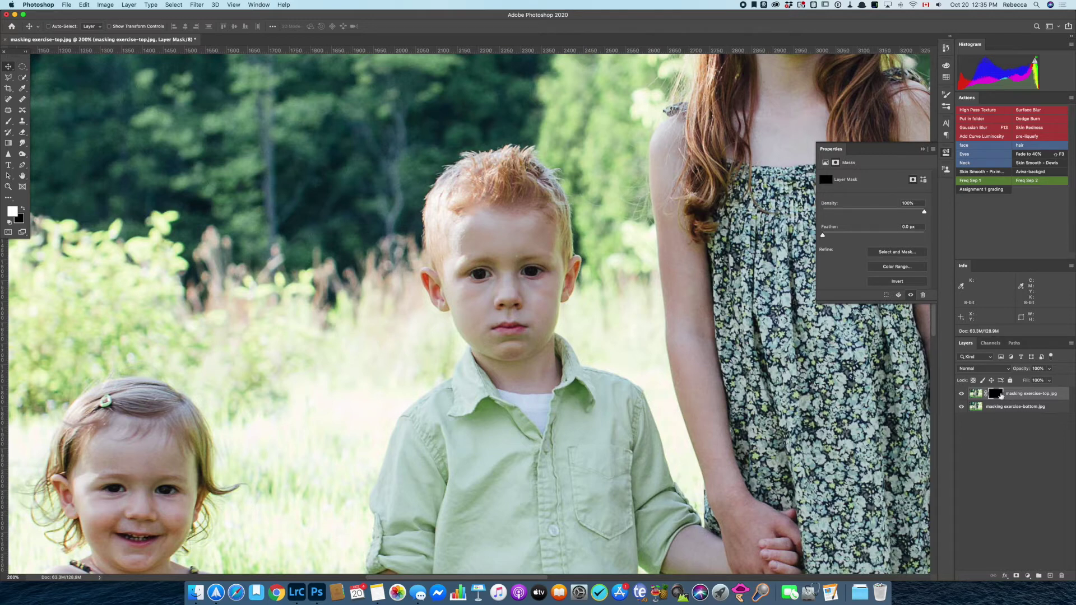
Step: Switch to the Brush tool to paint on the black mask
{"action": "key", "text": "b"}
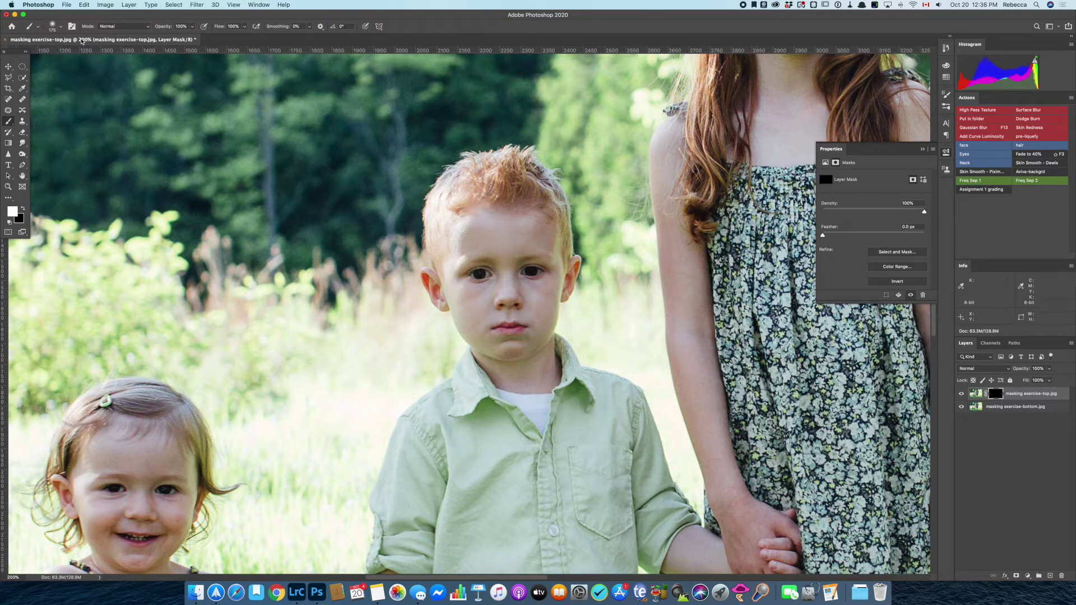
Step: Choose the Soft Round brush tip at 175 px with 0% hardness
{"action": "left_click", "coordinate": [61, 30]}
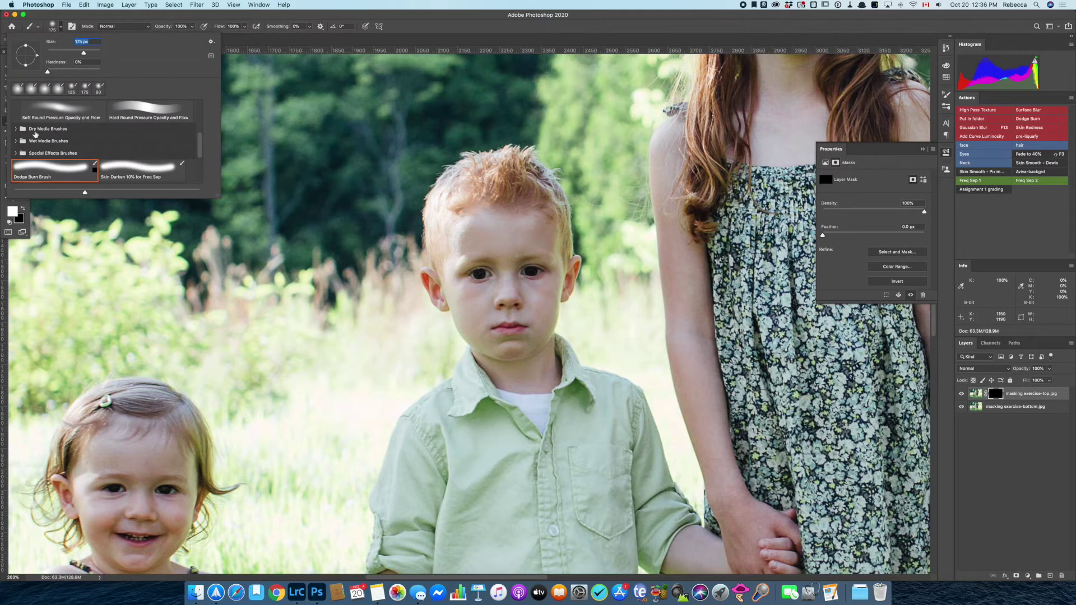
{"action": "scroll", "coordinate": [37, 123], "scroll_direction": "up", "scroll_amount": 5}
{"action": "left_click", "coordinate": [60, 123]}
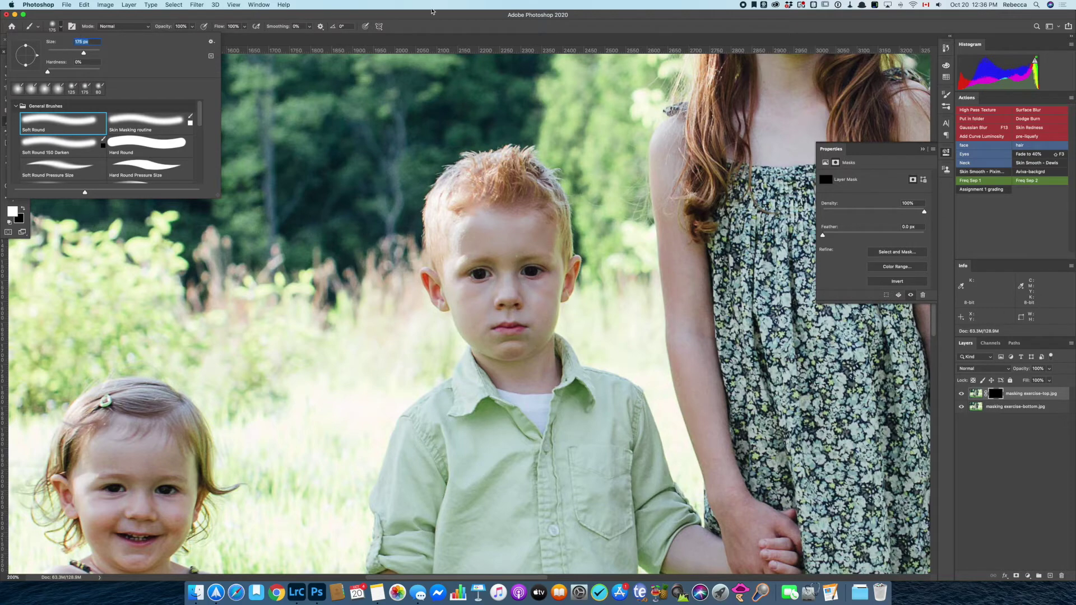
{"action": "key", "text": "Return"}
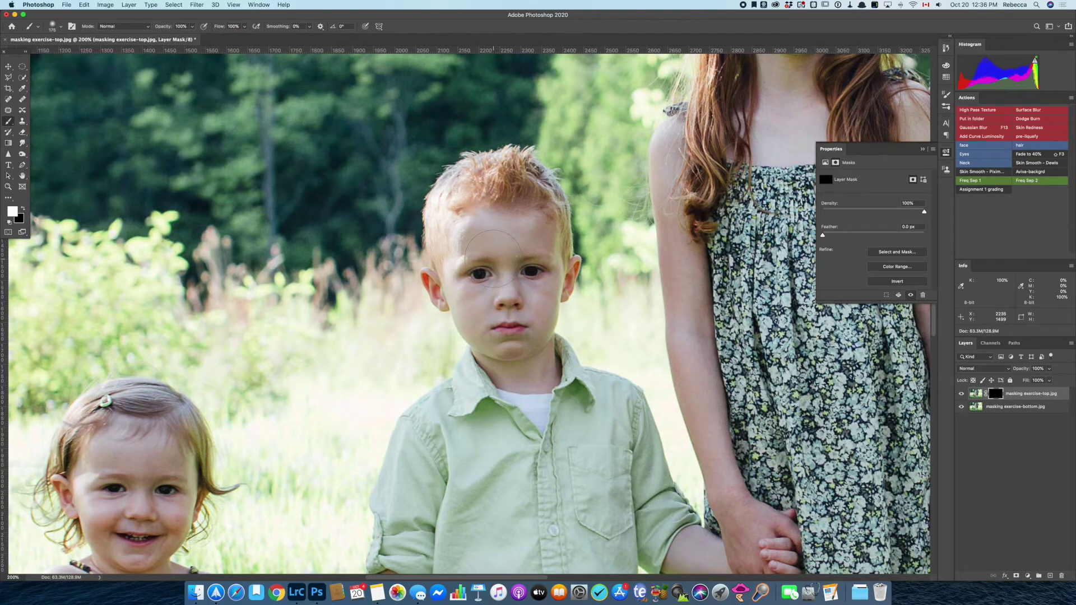
Step: Enlarge the brush to 400 px and paint white over the boy's face and hair on the mask
{"action": "key", "text": "bracketright"}
{"action": "key", "text": "bracketright"}
{"action": "mouse_move", "coordinate": [490, 268]}
{"action": "left_mouse_down"}
{"action": "mouse_move", "coordinate": [475, 244]}
{"action": "mouse_move", "coordinate": [470, 261]}
{"action": "mouse_move", "coordinate": [469, 195]}
{"action": "mouse_move", "coordinate": [515, 203]}
{"action": "mouse_move", "coordinate": [508, 217]}
{"action": "mouse_move", "coordinate": [481, 197]}
{"action": "mouse_move", "coordinate": [494, 189]}
{"action": "mouse_move", "coordinate": [509, 202]}
{"action": "mouse_move", "coordinate": [517, 257]}
{"action": "mouse_move", "coordinate": [519, 236]}
{"action": "mouse_move", "coordinate": [512, 256]}
{"action": "mouse_move", "coordinate": [525, 272]}
{"action": "mouse_move", "coordinate": [544, 269]}
{"action": "mouse_move", "coordinate": [466, 258]}
{"action": "mouse_move", "coordinate": [458, 196]}
{"action": "mouse_move", "coordinate": [490, 182]}
{"action": "mouse_move", "coordinate": [535, 207]}
{"action": "mouse_move", "coordinate": [471, 227]}
{"action": "mouse_move", "coordinate": [490, 195]}
{"action": "mouse_move", "coordinate": [525, 198]}
{"action": "mouse_move", "coordinate": [532, 212]}
{"action": "mouse_move", "coordinate": [538, 250]}
{"action": "mouse_move", "coordinate": [502, 297]}
{"action": "mouse_move", "coordinate": [515, 313]}
{"action": "mouse_move", "coordinate": [454, 279]}
{"action": "mouse_move", "coordinate": [452, 251]}
{"action": "mouse_move", "coordinate": [459, 227]}
{"action": "mouse_move", "coordinate": [518, 205]}
{"action": "mouse_move", "coordinate": [481, 208]}
{"action": "mouse_move", "coordinate": [524, 278]}
{"action": "mouse_move", "coordinate": [513, 311]}
{"action": "mouse_move", "coordinate": [521, 353]}
{"action": "left_mouse_up"}
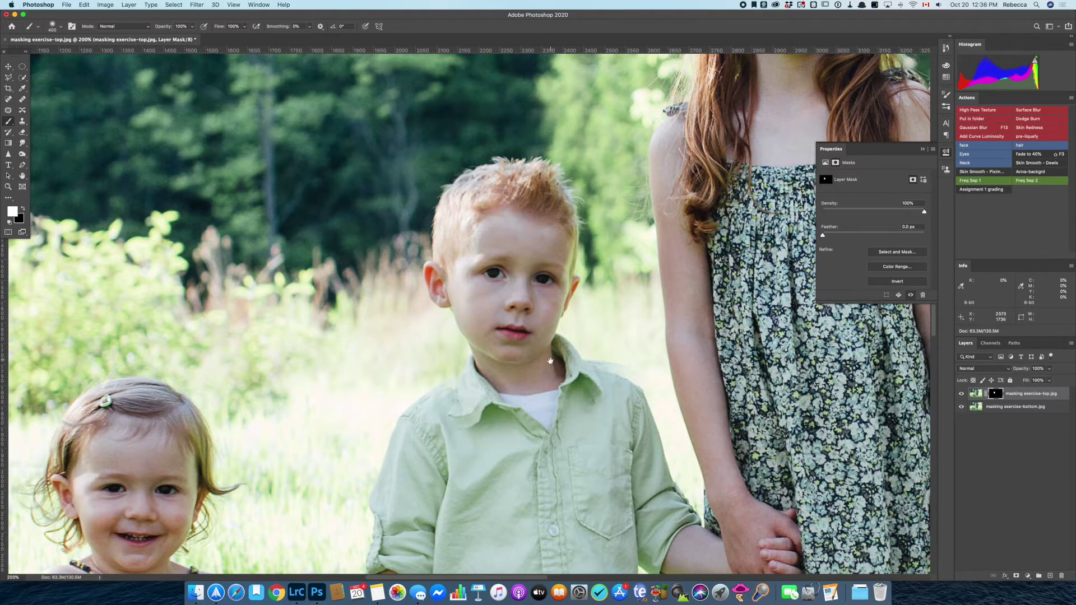
{"action": "scroll", "coordinate": [519, 357], "scroll_direction": "down", "scroll_amount": 3}
{"action": "scroll", "coordinate": [519, 357], "scroll_direction": "right", "scroll_amount": 1}
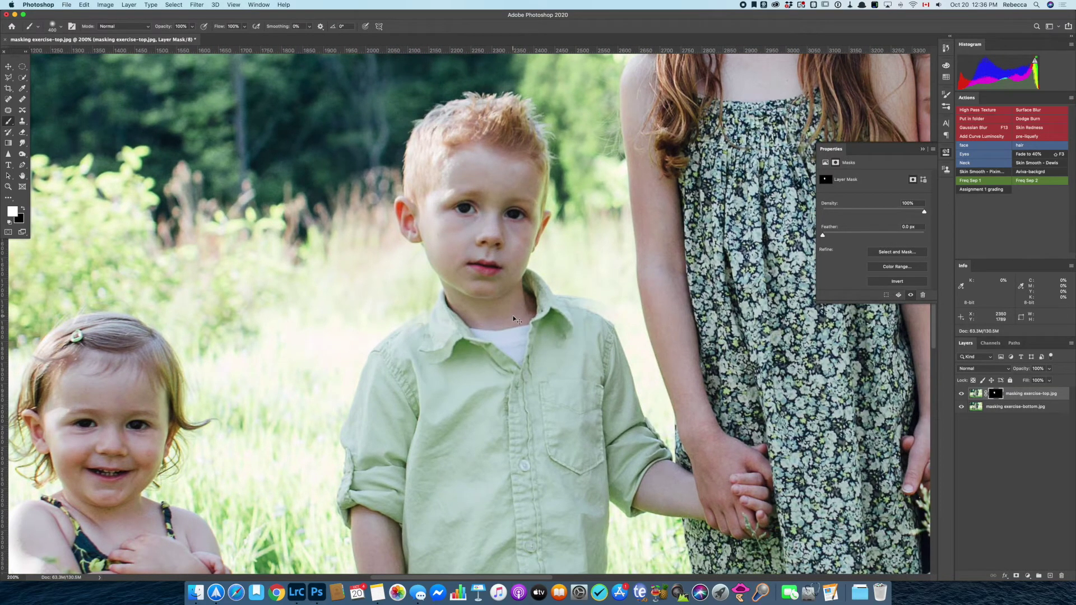
{"action": "scroll", "coordinate": [515, 319], "scroll_direction": "up", "scroll_amount": 2}
{"action": "scroll", "coordinate": [476, 317], "scroll_direction": "right", "scroll_amount": 1}
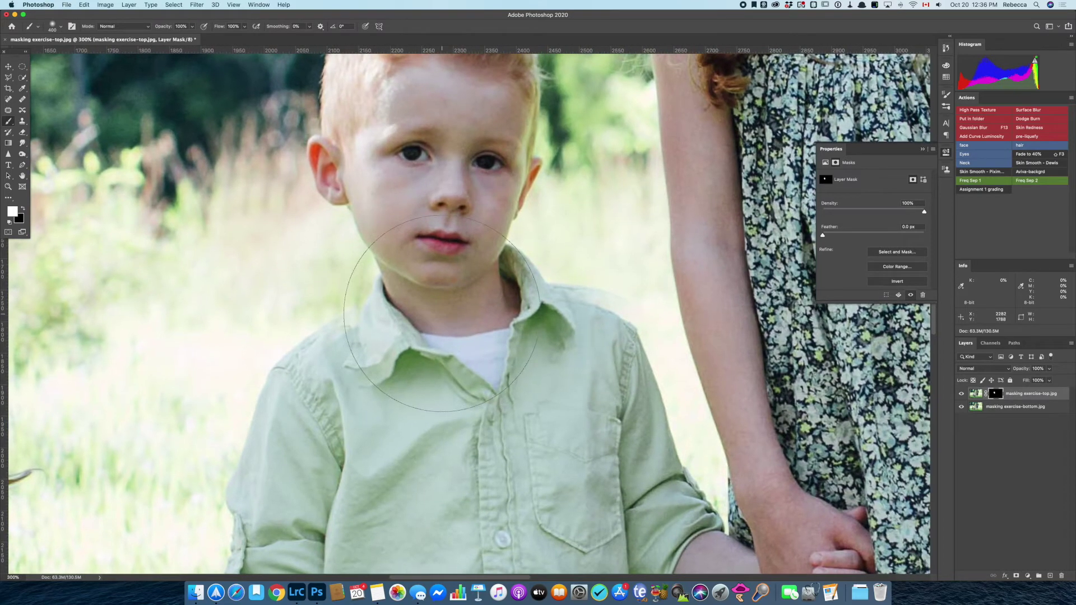
{"action": "left_click", "coordinate": [996, 394], "text": "alt"}
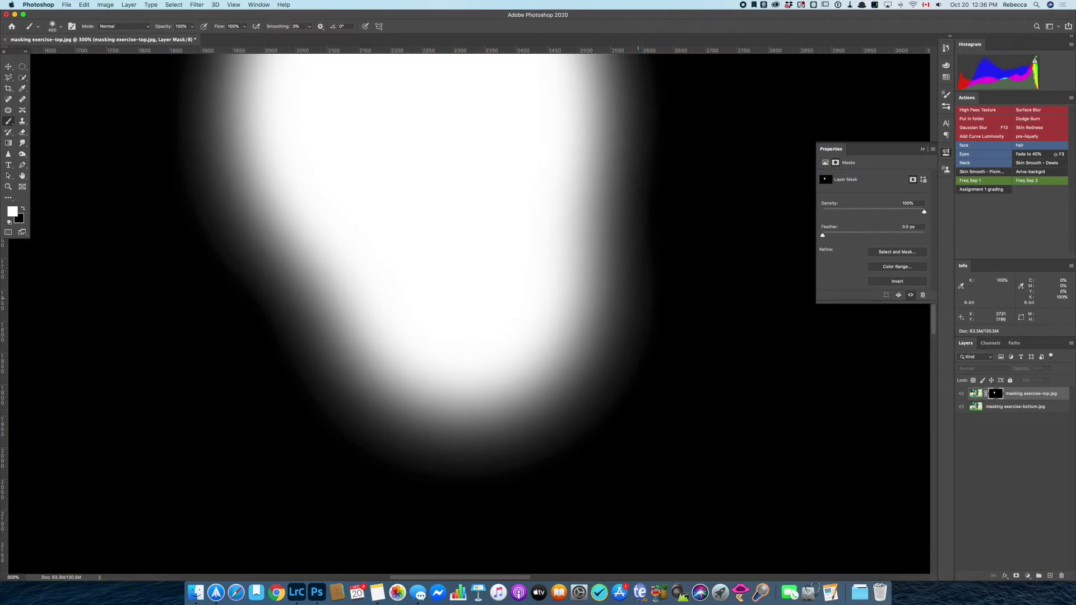
{"action": "left_click", "coordinate": [636, 298], "text": "alt+super"}
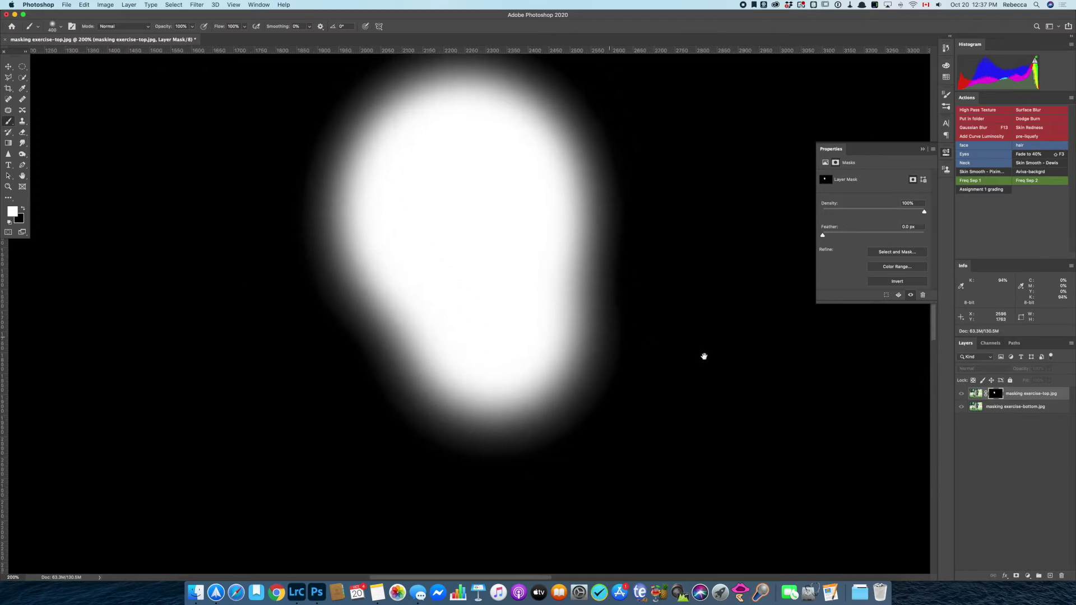
{"action": "left_click", "coordinate": [996, 394], "text": "alt"}
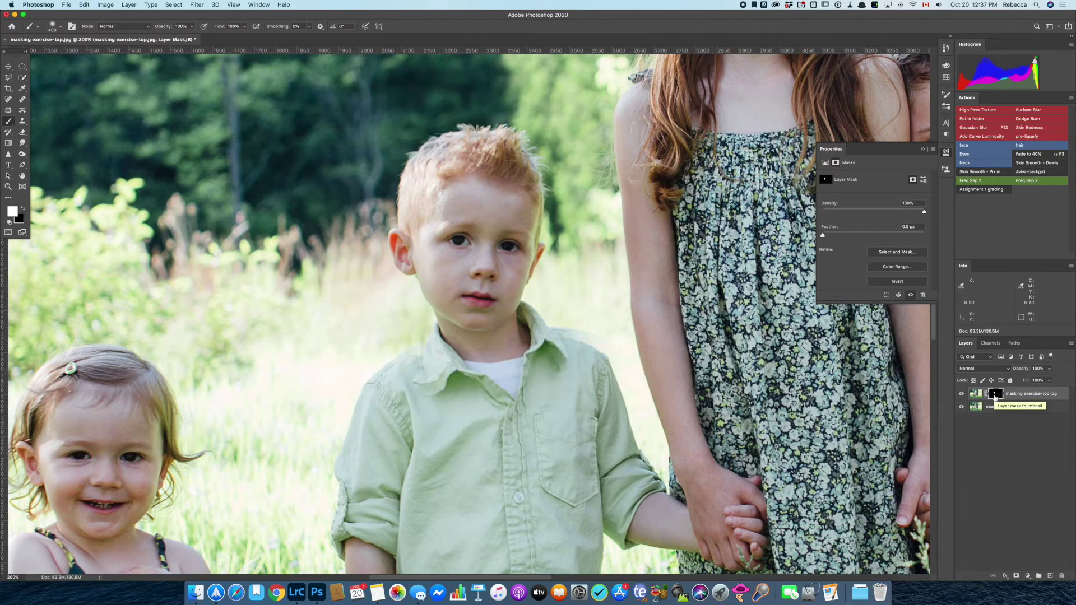
{"action": "key", "text": "backslash"}
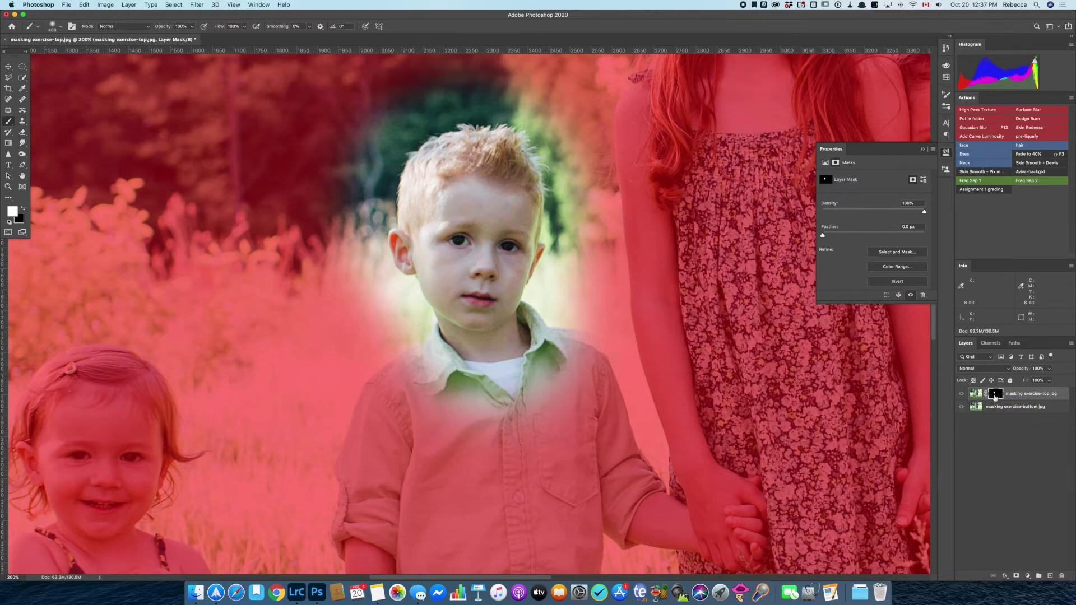
{"action": "key", "text": "backslash"}
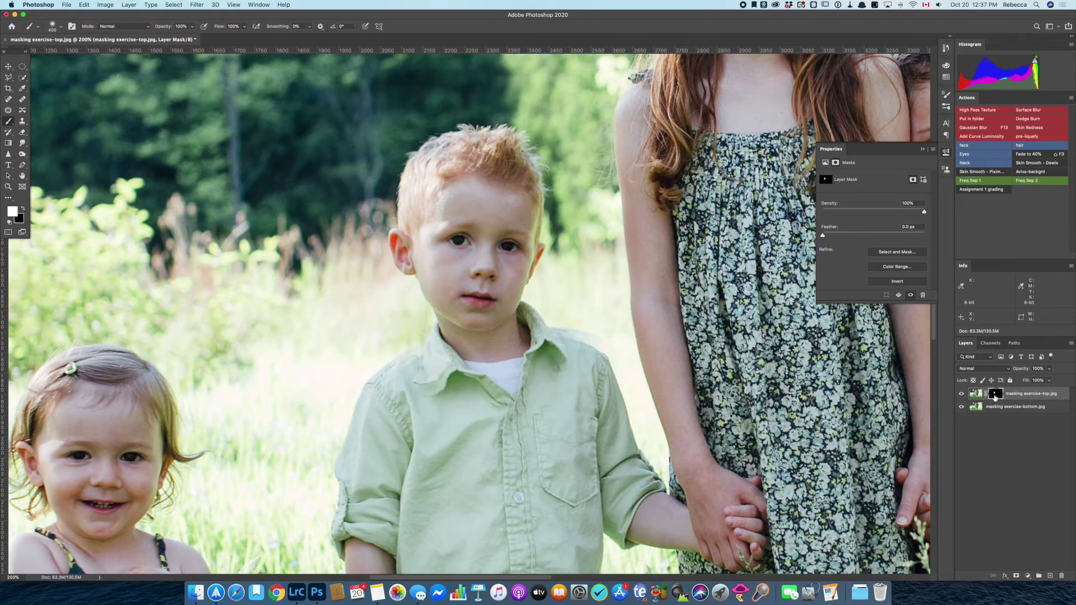
Step: Zoom to 400% on the collar and, with brush sizes 125 and 80, mask out the shirt and collar shadow
{"action": "left_click", "coordinate": [545, 375]}
{"action": "left_click_drag", "start_coordinate": [544, 375], "coordinate": [614, 312]}
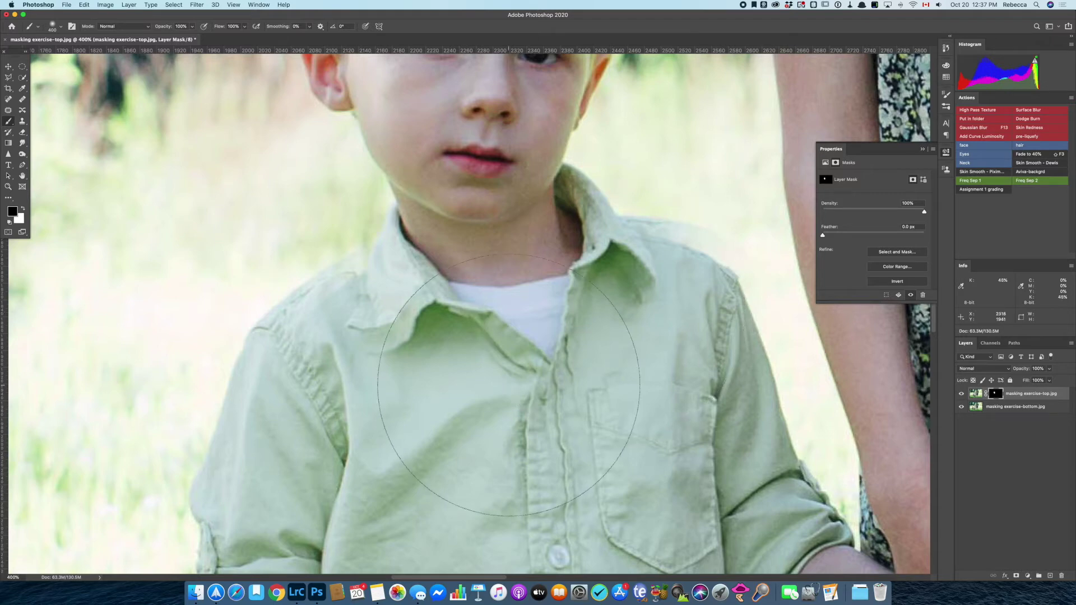
{"action": "key", "text": "bracketleft"}
{"action": "key", "text": "bracketleft"}
{"action": "key", "text": "bracketleft"}
{"action": "key", "text": "bracketleft"}
{"action": "key", "text": "bracketleft"}
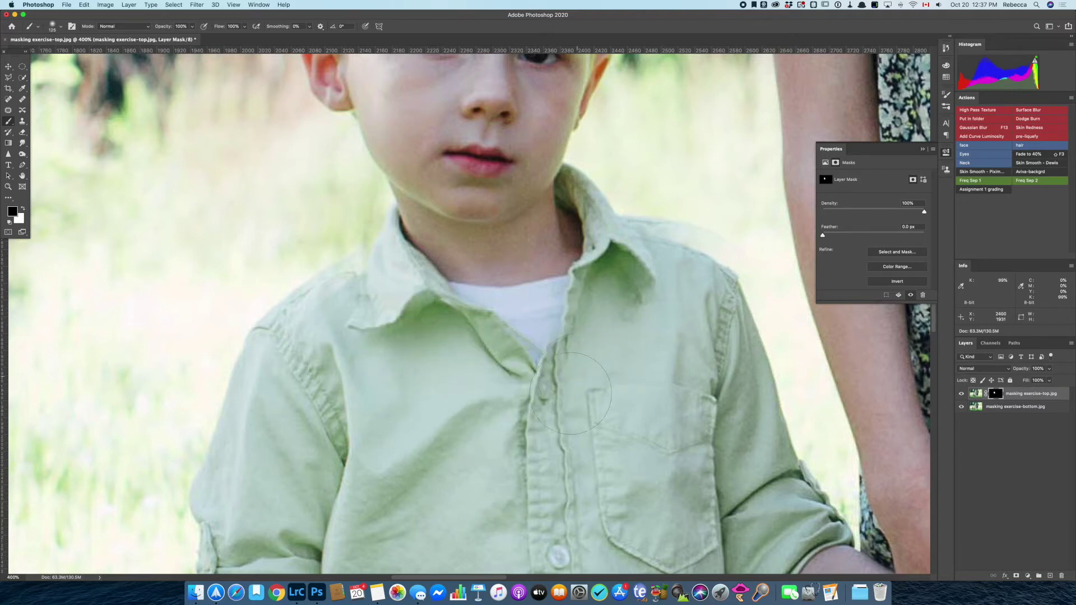
{"action": "mouse_move", "coordinate": [592, 359]}
{"action": "left_mouse_down"}
{"action": "mouse_move", "coordinate": [567, 303]}
{"action": "mouse_move", "coordinate": [619, 342]}
{"action": "left_mouse_up"}
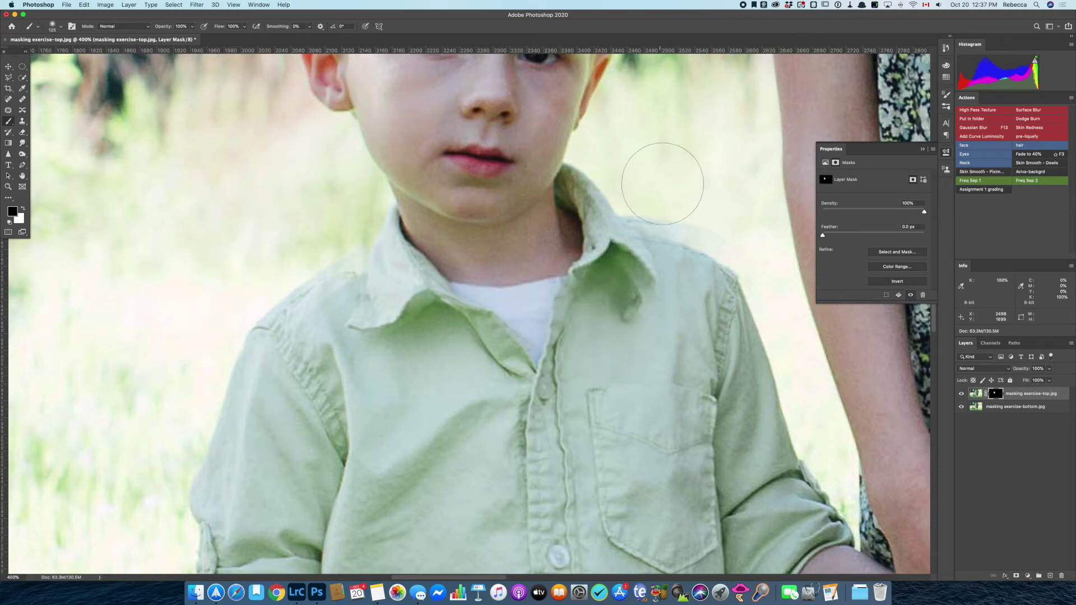
{"action": "scroll", "coordinate": [678, 187], "scroll_direction": "up", "scroll_amount": 1}
{"action": "key", "text": "bracketleft"}
{"action": "key", "text": "bracketleft"}
{"action": "key", "text": "bracketleft"}
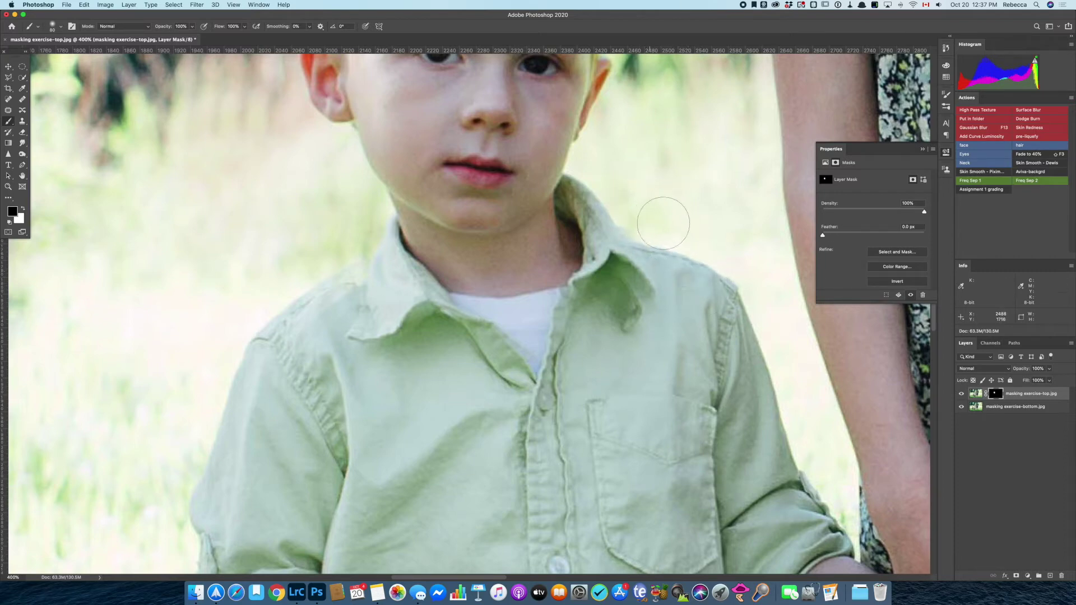
{"action": "left_click_drag", "start_coordinate": [631, 307], "coordinate": [625, 280]}
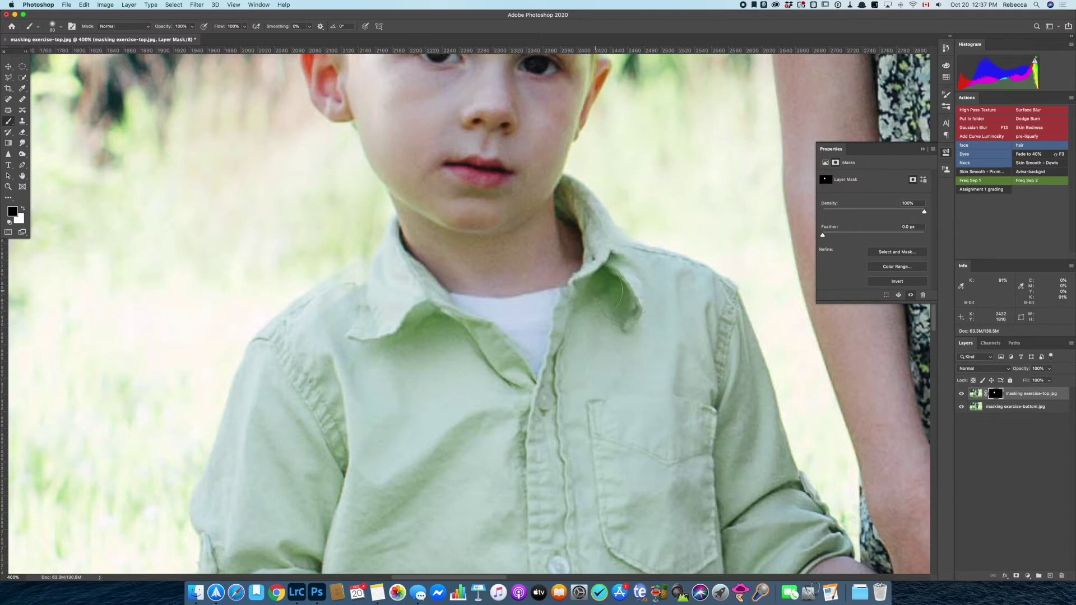
Step: Paint the collar shadow and edge back in with white, then mask out the collar tip and shoulder
{"action": "key", "text": "x"}
{"action": "mouse_move", "coordinate": [620, 292]}
{"action": "left_mouse_down"}
{"action": "mouse_move", "coordinate": [617, 274]}
{"action": "mouse_move", "coordinate": [633, 285]}
{"action": "mouse_move", "coordinate": [624, 314]}
{"action": "mouse_move", "coordinate": [621, 302]}
{"action": "left_mouse_up"}
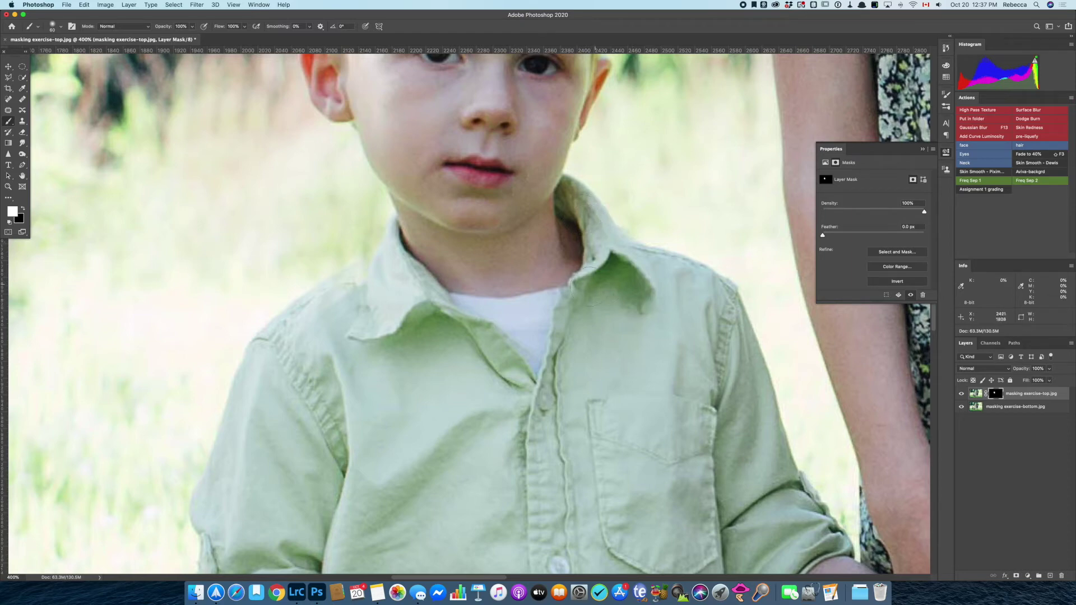
{"action": "mouse_move", "coordinate": [594, 283]}
{"action": "left_mouse_down"}
{"action": "mouse_move", "coordinate": [533, 375]}
{"action": "mouse_move", "coordinate": [498, 357]}
{"action": "mouse_move", "coordinate": [479, 310]}
{"action": "mouse_move", "coordinate": [411, 308]}
{"action": "mouse_move", "coordinate": [366, 335]}
{"action": "mouse_move", "coordinate": [387, 330]}
{"action": "mouse_move", "coordinate": [392, 354]}
{"action": "mouse_move", "coordinate": [390, 259]}
{"action": "mouse_move", "coordinate": [330, 277]}
{"action": "mouse_move", "coordinate": [328, 318]}
{"action": "mouse_move", "coordinate": [338, 308]}
{"action": "left_mouse_up"}
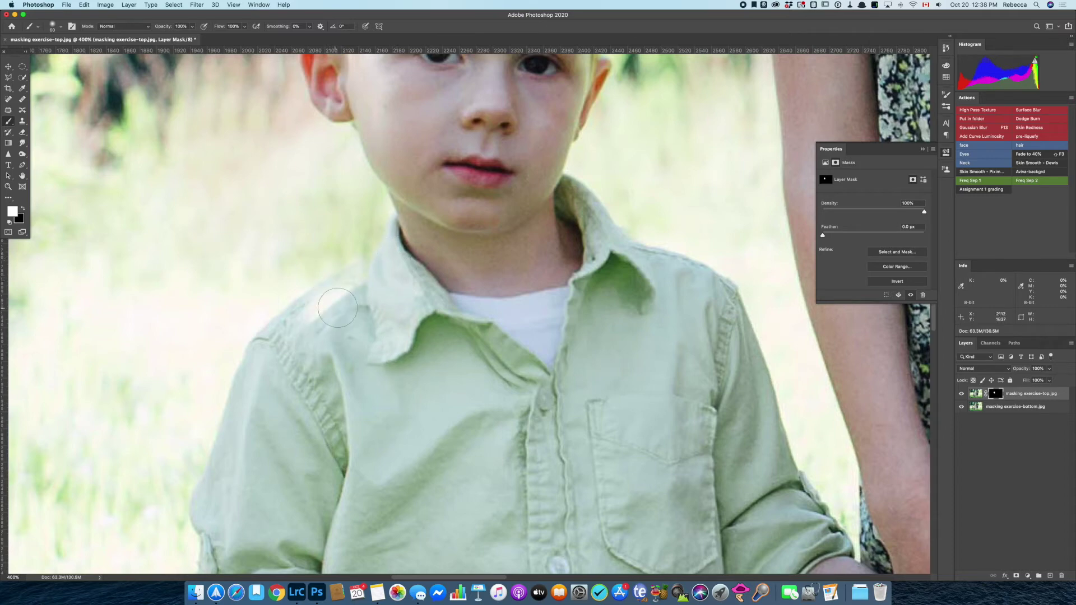
{"action": "key", "text": "x"}
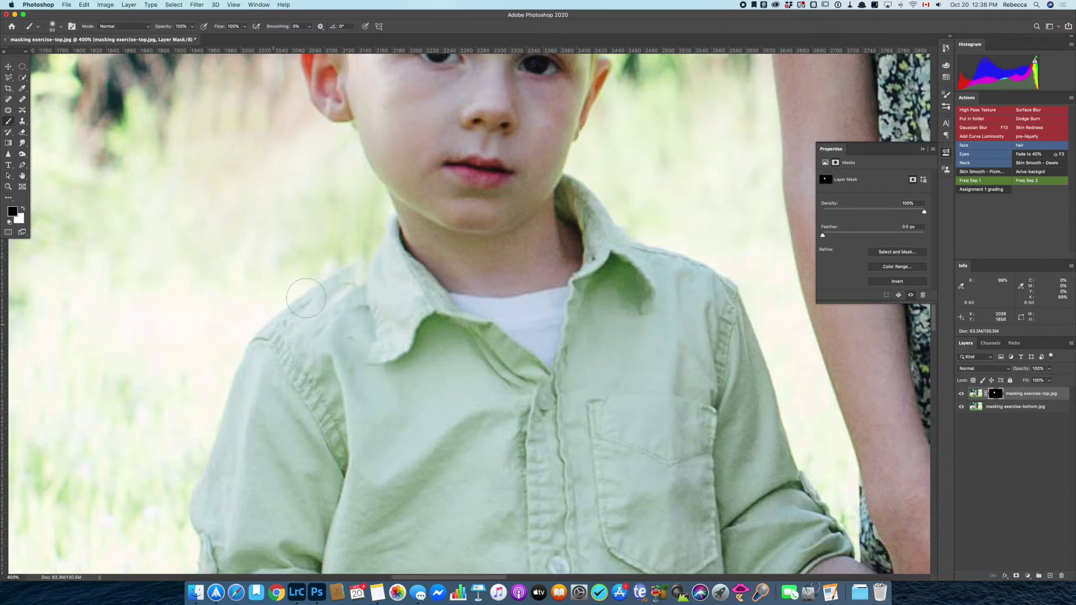
{"action": "mouse_move", "coordinate": [306, 298]}
{"action": "left_mouse_down"}
{"action": "mouse_move", "coordinate": [343, 264]}
{"action": "mouse_move", "coordinate": [345, 281]}
{"action": "mouse_move", "coordinate": [334, 277]}
{"action": "left_mouse_up"}
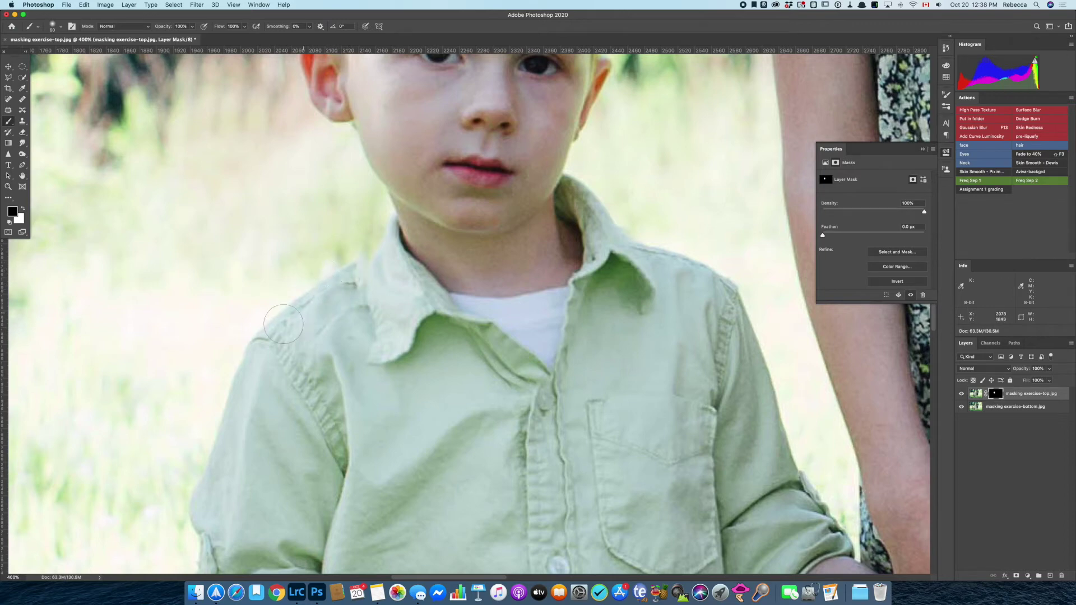
{"action": "left_click_drag", "start_coordinate": [284, 324], "coordinate": [349, 265]}
Step: Restore the collar tip, mask out the left collar and shirt area, then target the layer's image
{"action": "key", "text": "x"}
{"action": "mouse_move", "coordinate": [384, 263]}
{"action": "left_mouse_down"}
{"action": "mouse_move", "coordinate": [377, 260]}
{"action": "mouse_move", "coordinate": [387, 310]}
{"action": "left_mouse_up"}
{"action": "key", "text": "x"}
{"action": "mouse_move", "coordinate": [345, 297]}
{"action": "left_mouse_down"}
{"action": "mouse_move", "coordinate": [356, 317]}
{"action": "mouse_move", "coordinate": [403, 337]}
{"action": "mouse_move", "coordinate": [412, 356]}
{"action": "left_mouse_up"}
{"action": "key", "text": "x"}
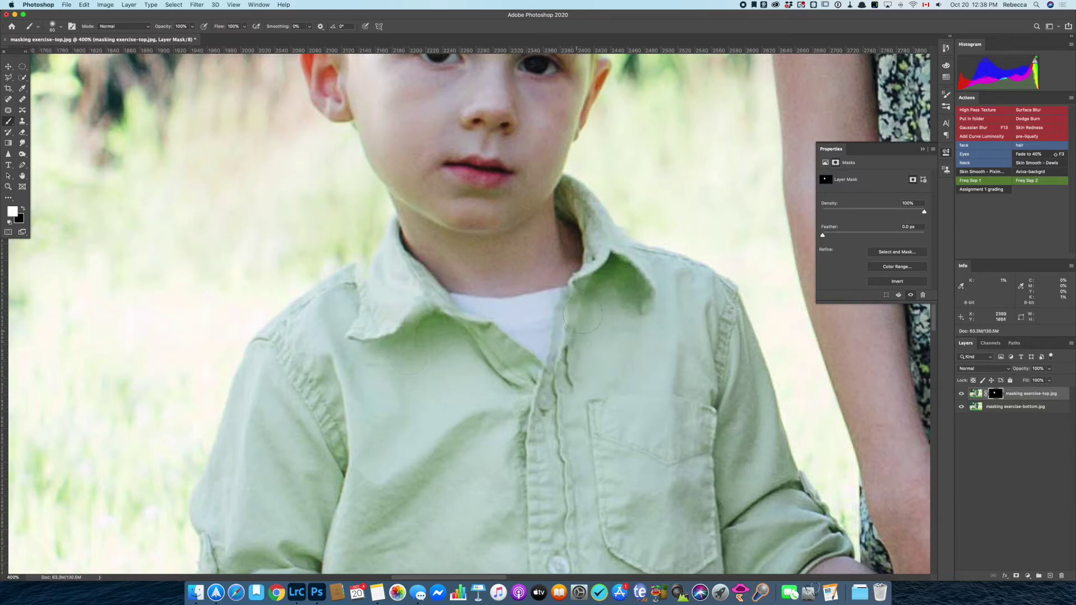
{"action": "left_click", "coordinate": [975, 394]}
Step: Nudge the top photo left and right with the Move tool to align it, zooming in on the collar
{"action": "key", "text": "v"}
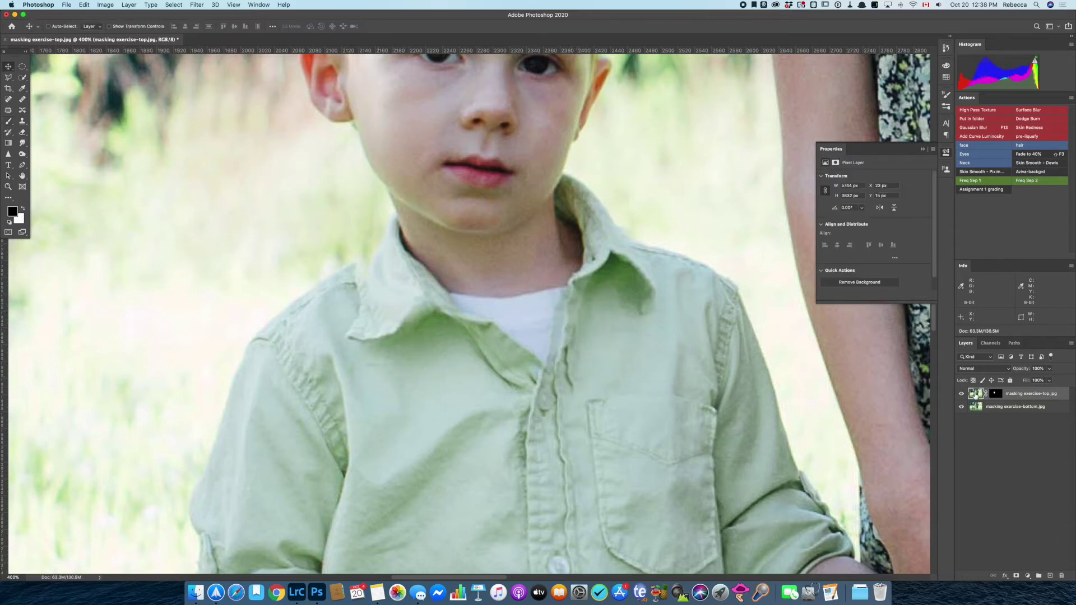
{"action": "key", "text": "Left"}
{"action": "key", "text": "Left"}
{"action": "key", "text": "Left"}
{"action": "key", "text": "Left"}
{"action": "key", "text": "Left"}
{"action": "key", "text": "Left"}
{"action": "key", "text": "Left"}
{"action": "key", "text": "Left"}
{"action": "key", "text": "Left"}
{"action": "key", "text": "Left"}
{"action": "key", "text": "Left"}
{"action": "key", "text": "Left"}
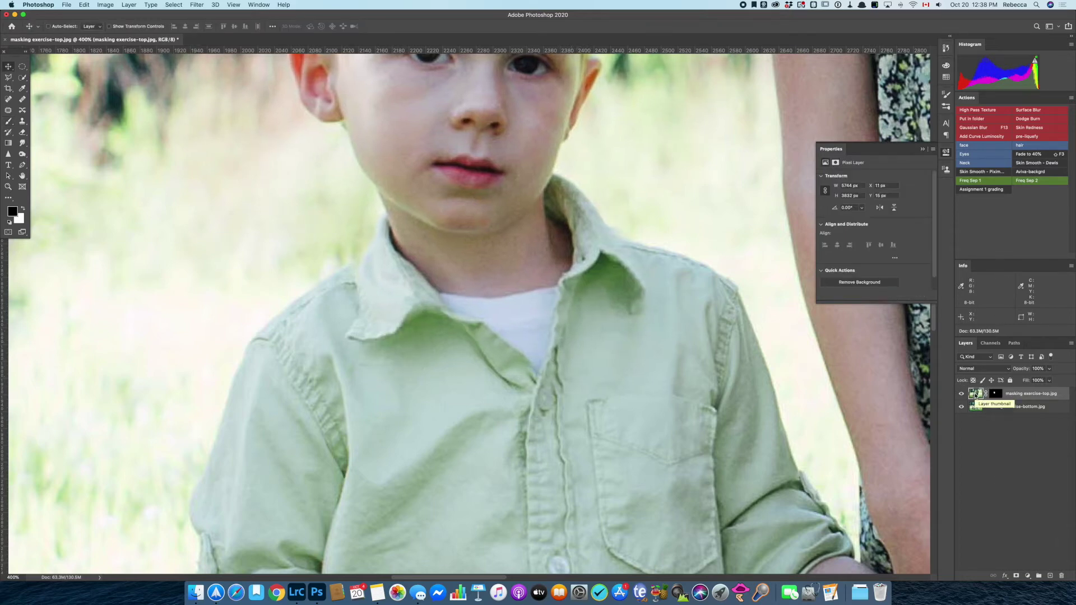
{"action": "key", "text": "Left"}
{"action": "key", "text": "Left"}
{"action": "key", "text": "Left"}
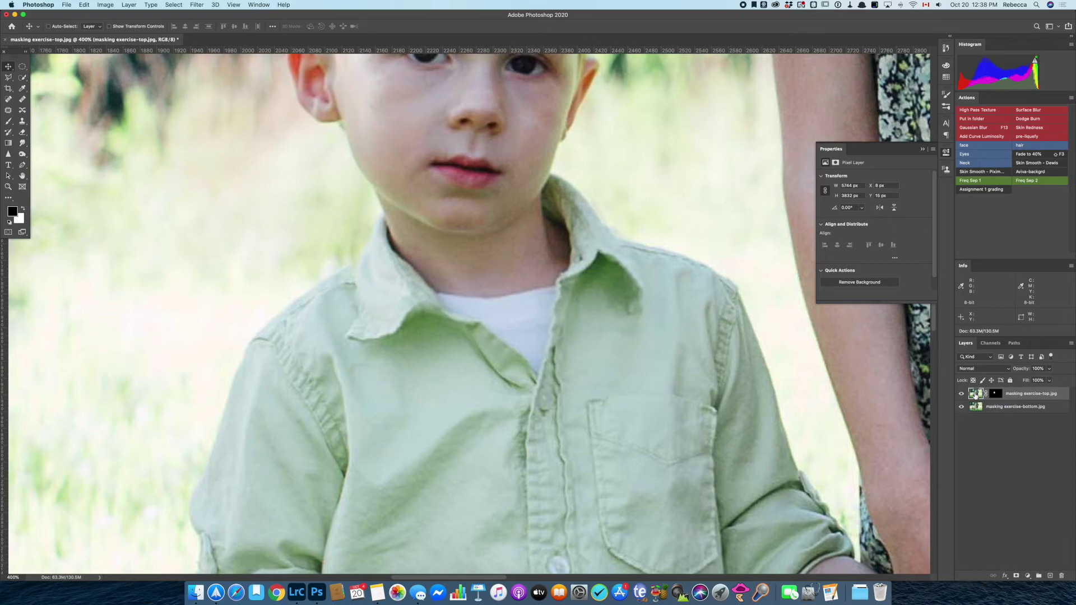
{"action": "key", "text": "Right"}
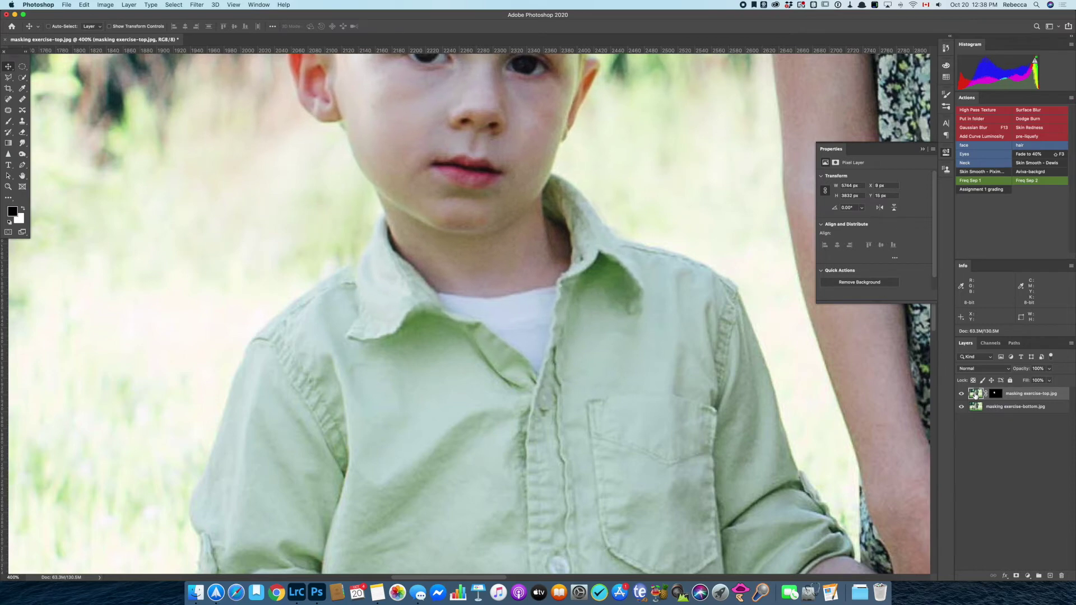
{"action": "key", "text": "Right"}
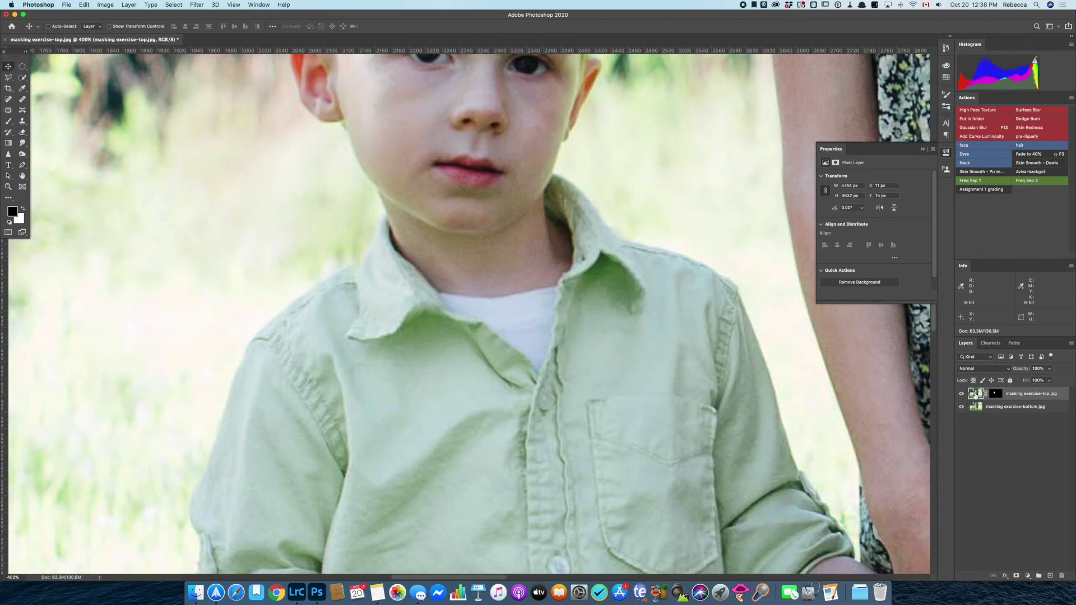
{"action": "left_click", "coordinate": [662, 394]}
Step: Make the layer mask the editing target and swap the foreground and background colours
{"action": "left_click", "coordinate": [996, 393]}
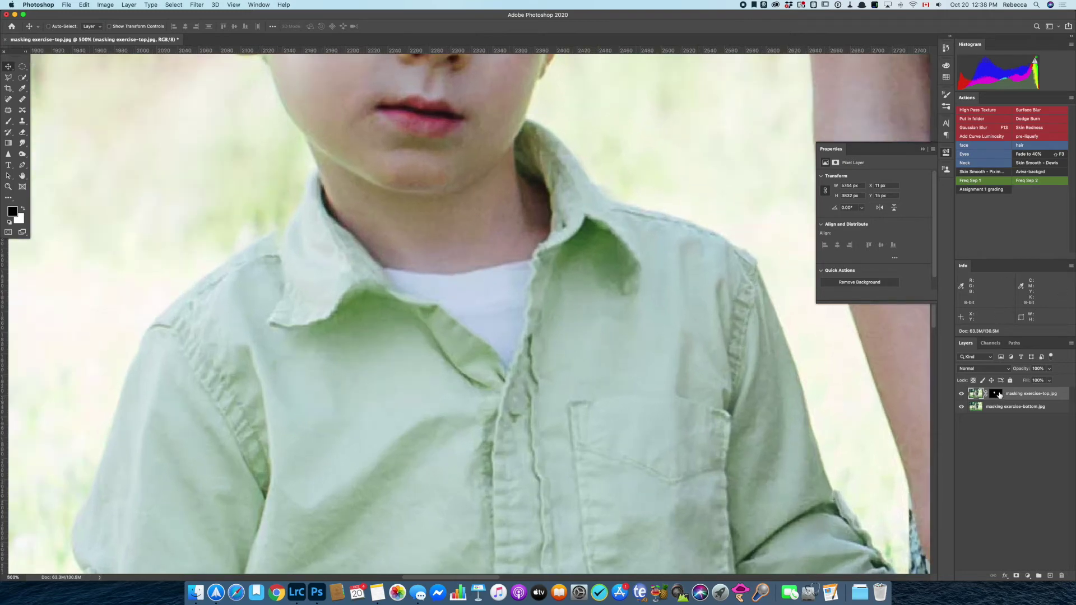
{"action": "key", "text": "x"}
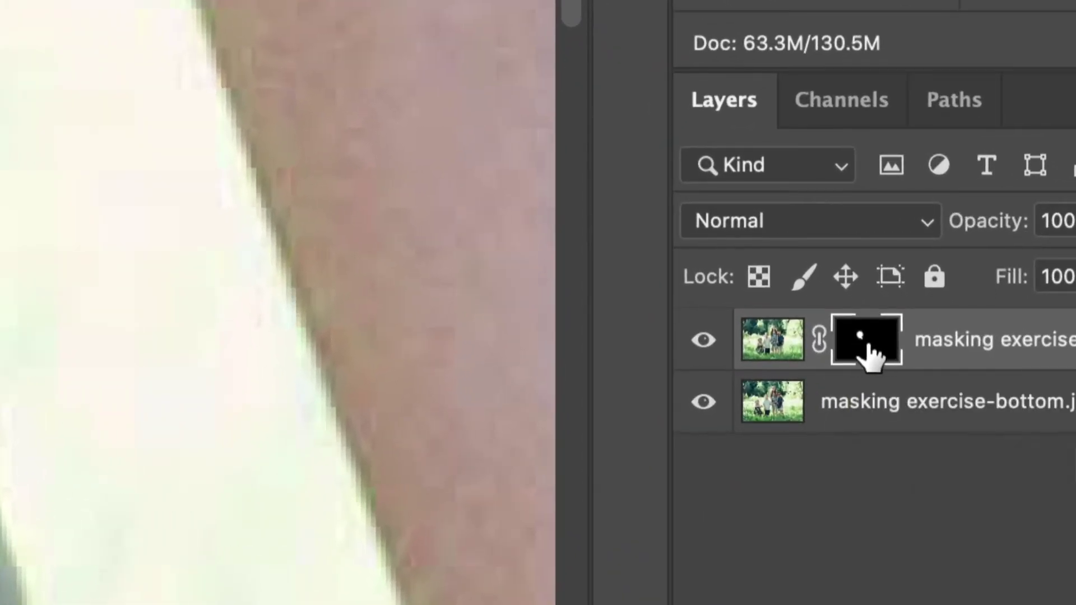
{"action": "left_click", "coordinate": [767, 345]}
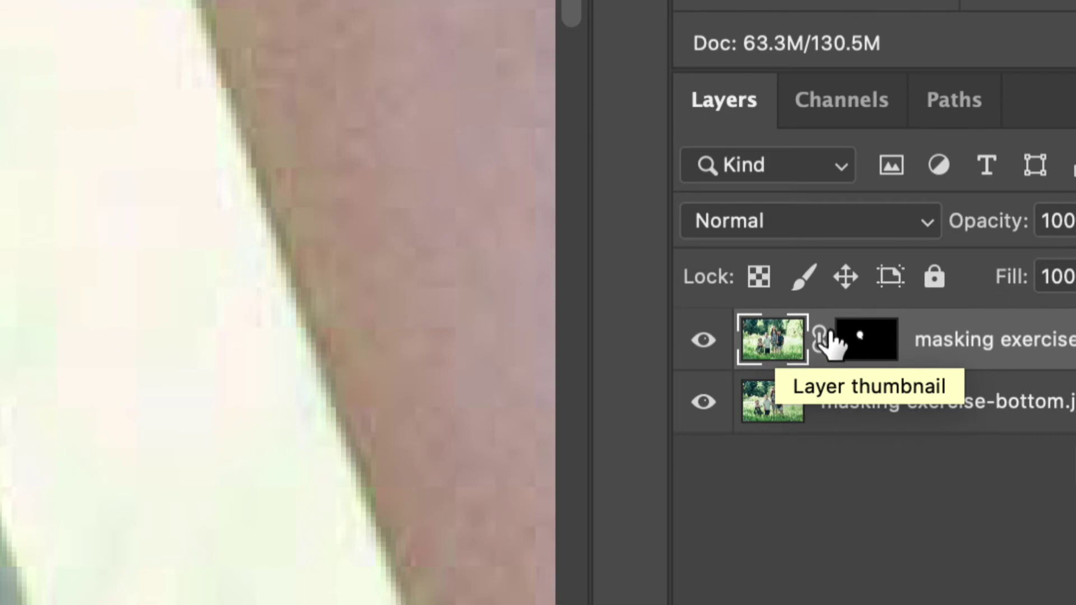
{"action": "left_click", "coordinate": [876, 347]}
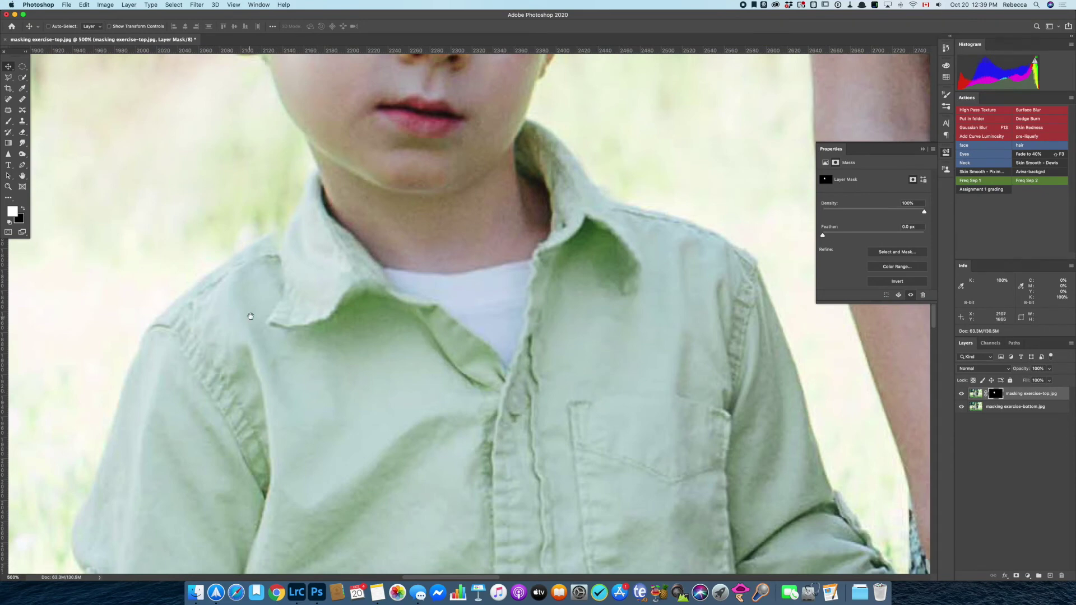
Step: Select the Brush with black as the painting colour for the top photo's mask
{"action": "scroll", "coordinate": [250, 317], "scroll_direction": "left", "scroll_amount": 3}
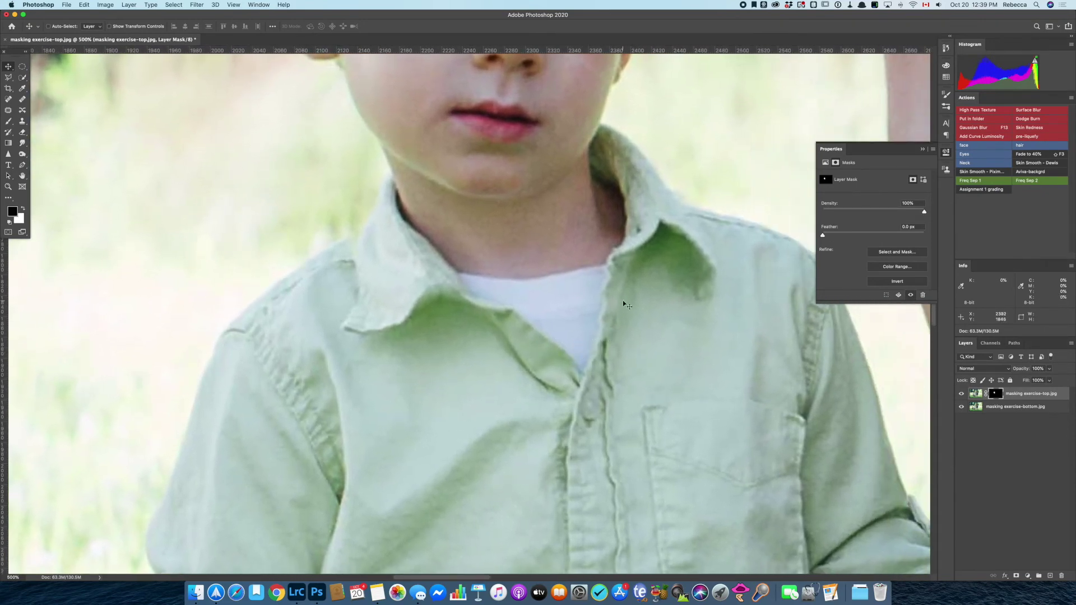
{"action": "key", "text": "b"}
{"action": "key", "text": "x"}
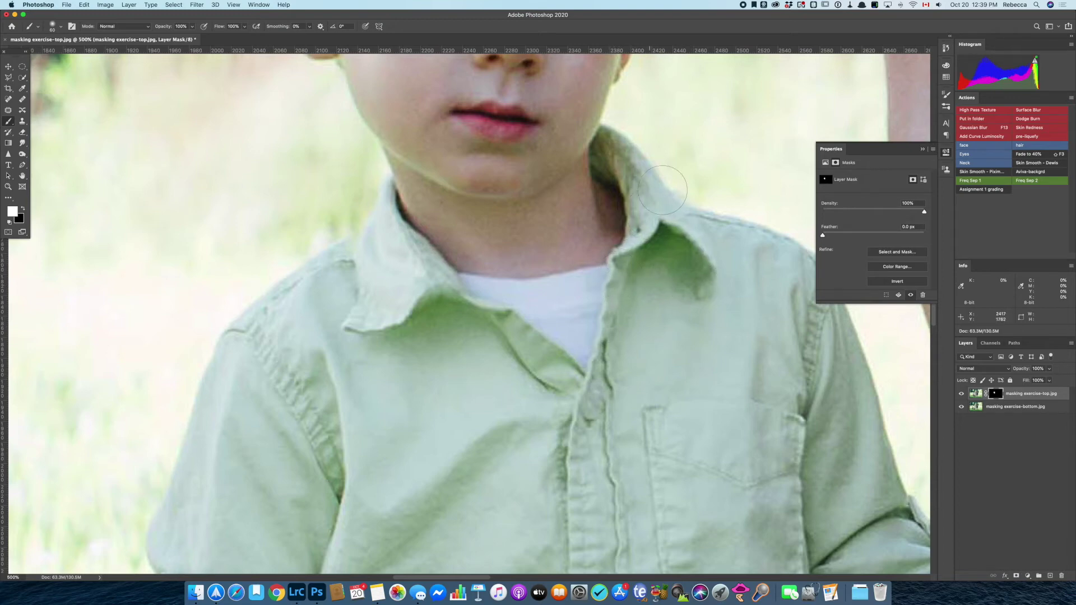
{"action": "key", "text": "x"}
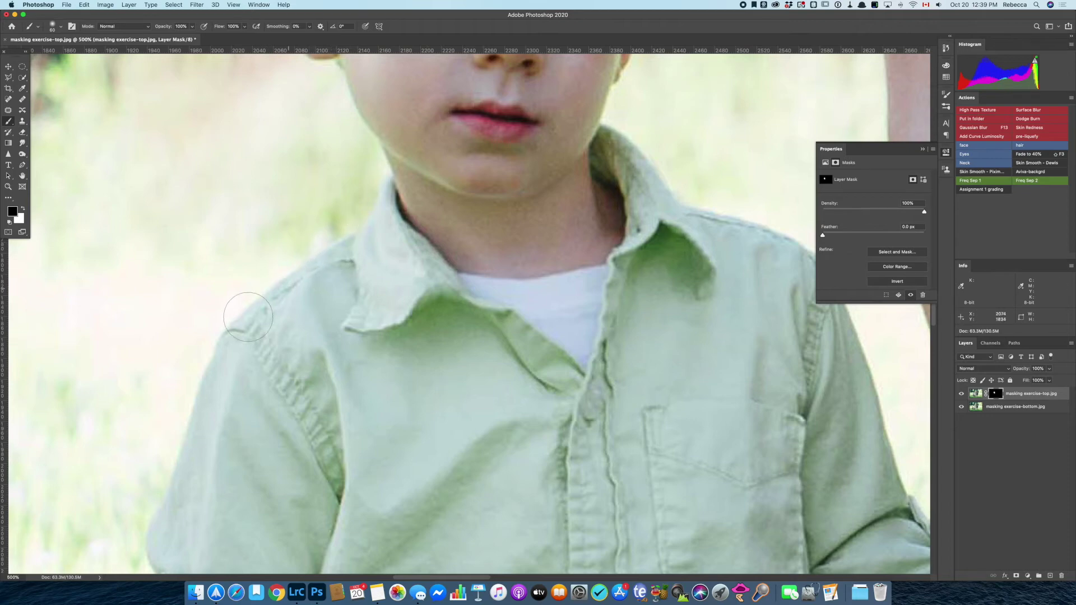
Step: Zoom in on the boy's collar and shirt placket for seams, then back out to his face
{"action": "key", "text": "space"}
{"action": "left_click", "coordinate": [420, 272]}
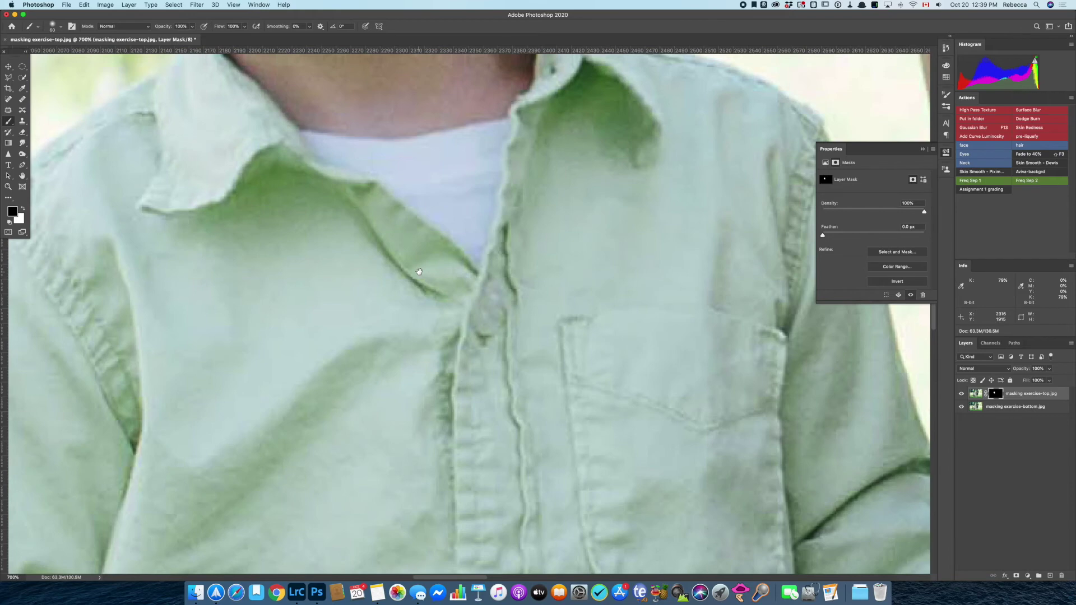
{"action": "left_click", "coordinate": [608, 336], "text": "alt"}
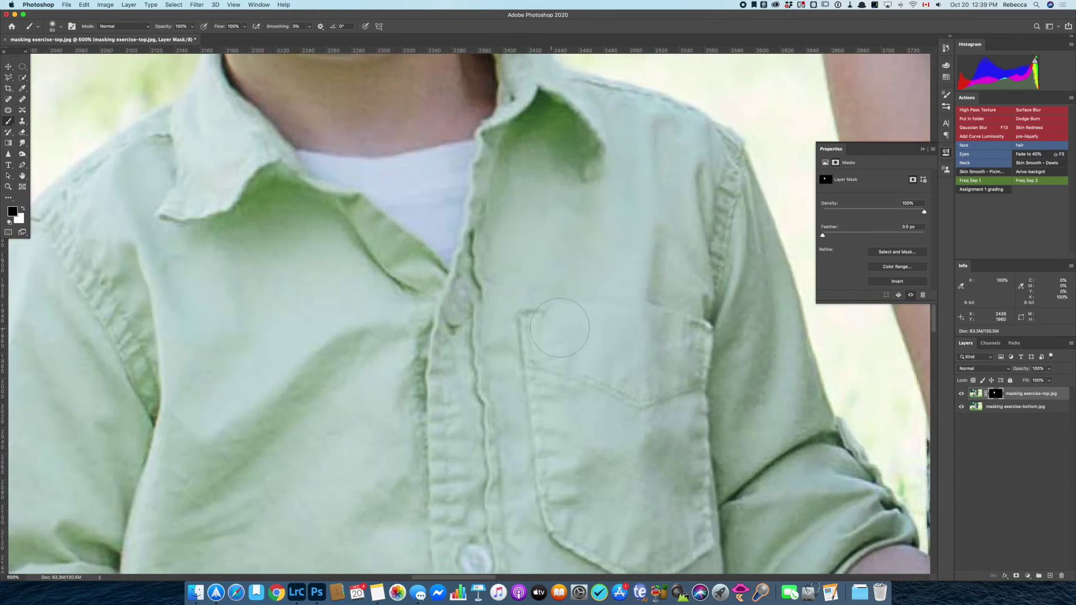
{"action": "scroll", "coordinate": [637, 272], "scroll_direction": "up", "scroll_amount": 10}
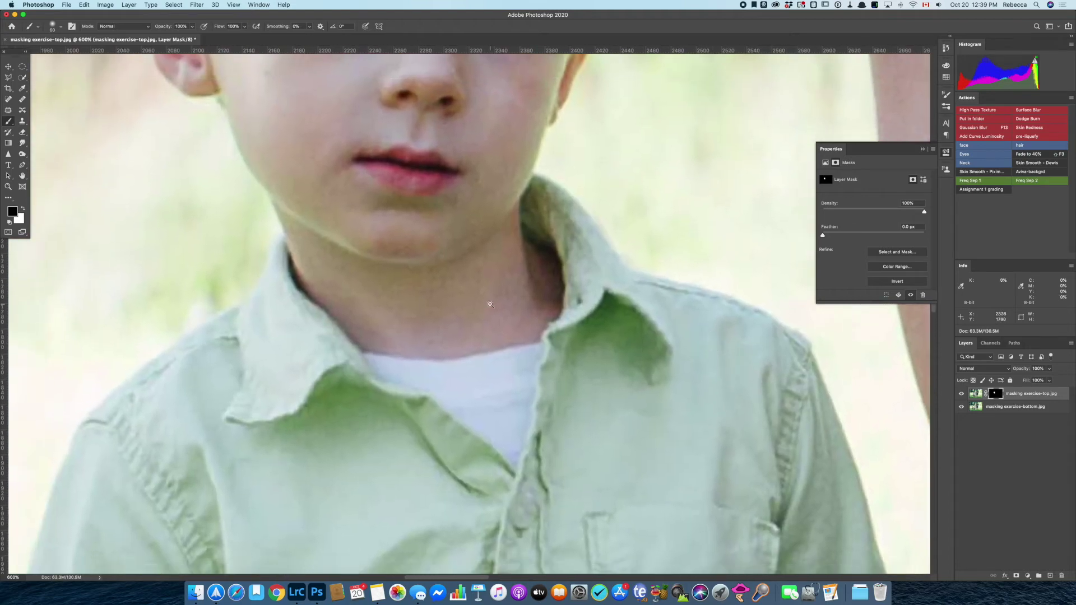
{"action": "left_click", "coordinate": [490, 304], "text": "alt"}
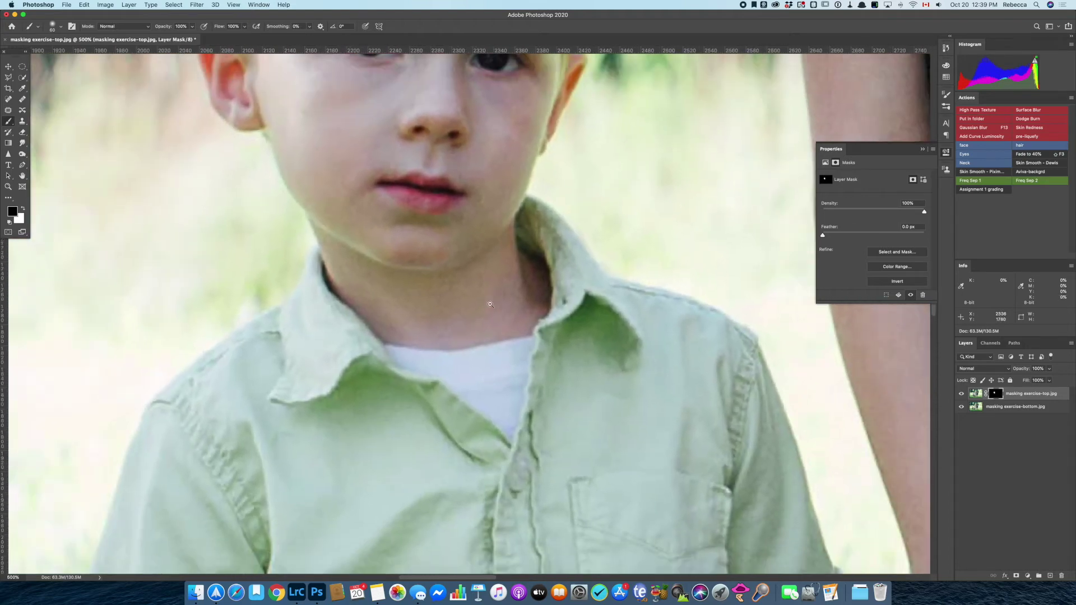
{"action": "left_click", "coordinate": [491, 305], "text": "alt"}
{"action": "left_click", "coordinate": [491, 305], "text": "alt"}
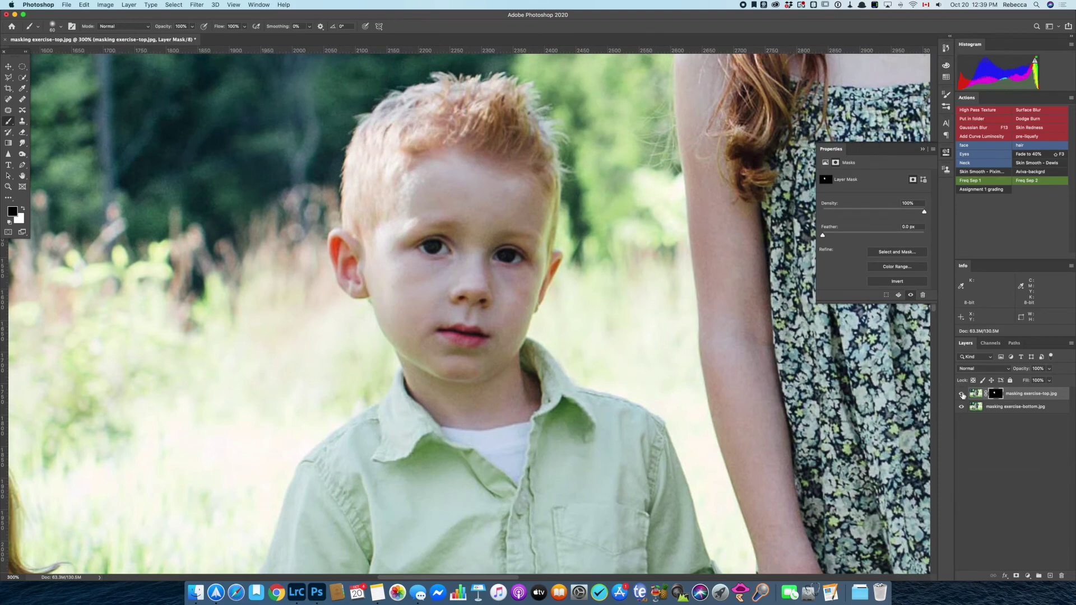
{"action": "left_click", "coordinate": [962, 395]}
{"action": "left_click", "coordinate": [963, 394]}
{"action": "left_click", "coordinate": [963, 395]}
{"action": "left_click", "coordinate": [963, 395]}
{"action": "left_click", "coordinate": [963, 394]}
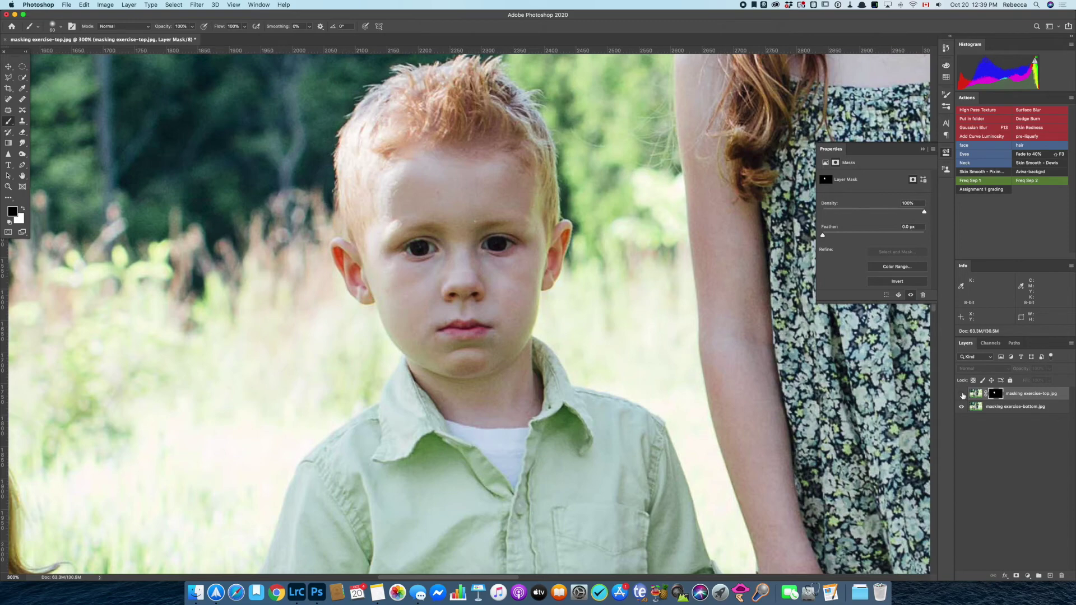
{"action": "left_click", "coordinate": [962, 394]}
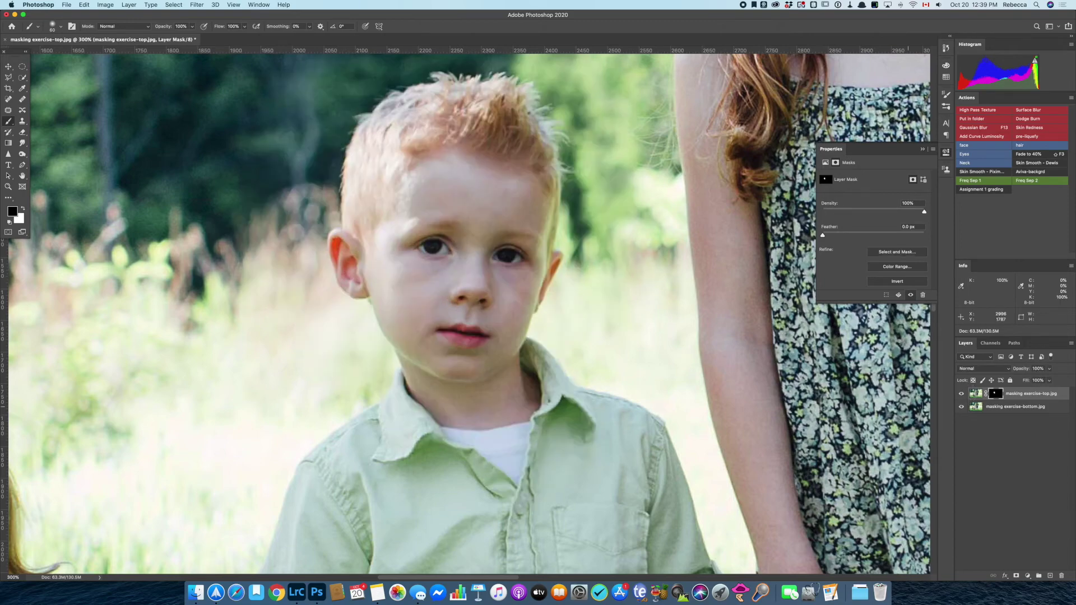
{"action": "scroll", "coordinate": [566, 493], "scroll_direction": "up", "scroll_amount": 2}
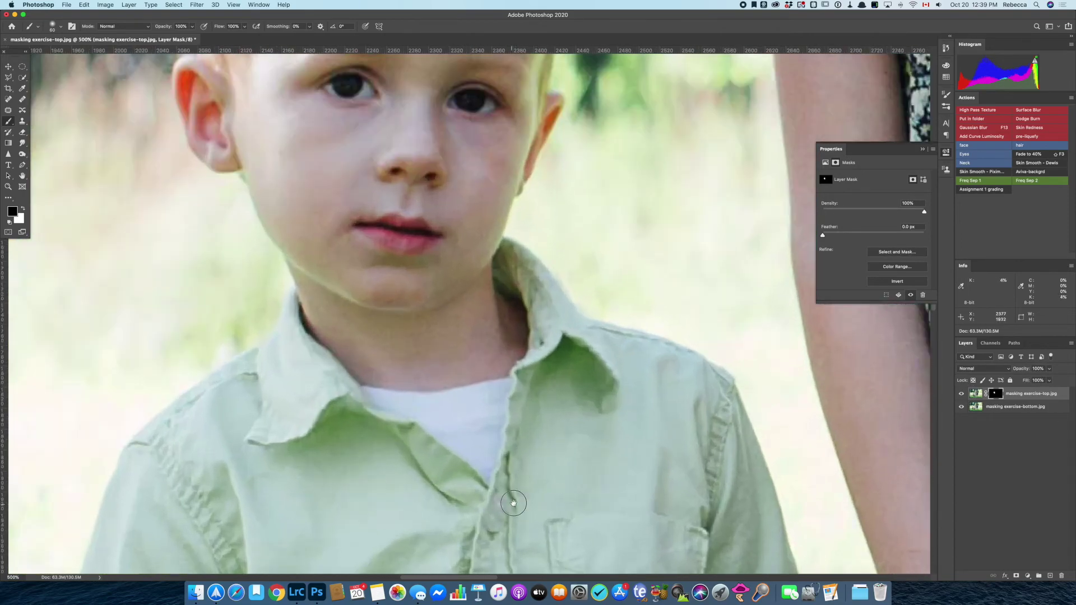
Step: Nudge the top photo left with the Move tool to align the boy's face
{"action": "left_click_drag", "start_coordinate": [513, 503], "coordinate": [564, 465]}
{"action": "left_click", "coordinate": [976, 394]}
{"action": "key", "text": "v"}
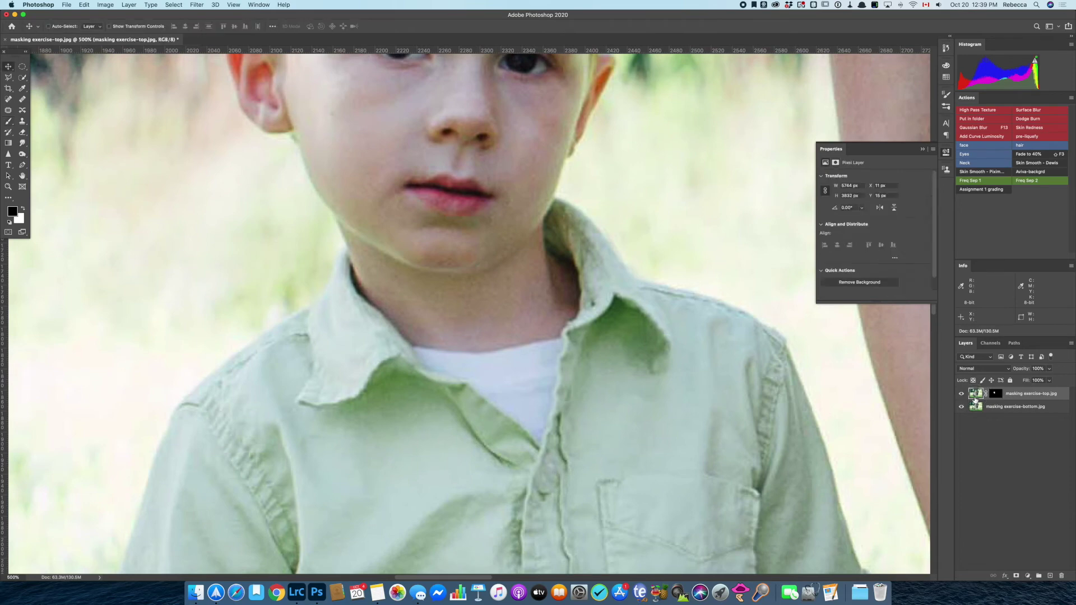
{"action": "key", "text": "Left"}
{"action": "key", "text": "Left"}
{"action": "key", "text": "Left"}
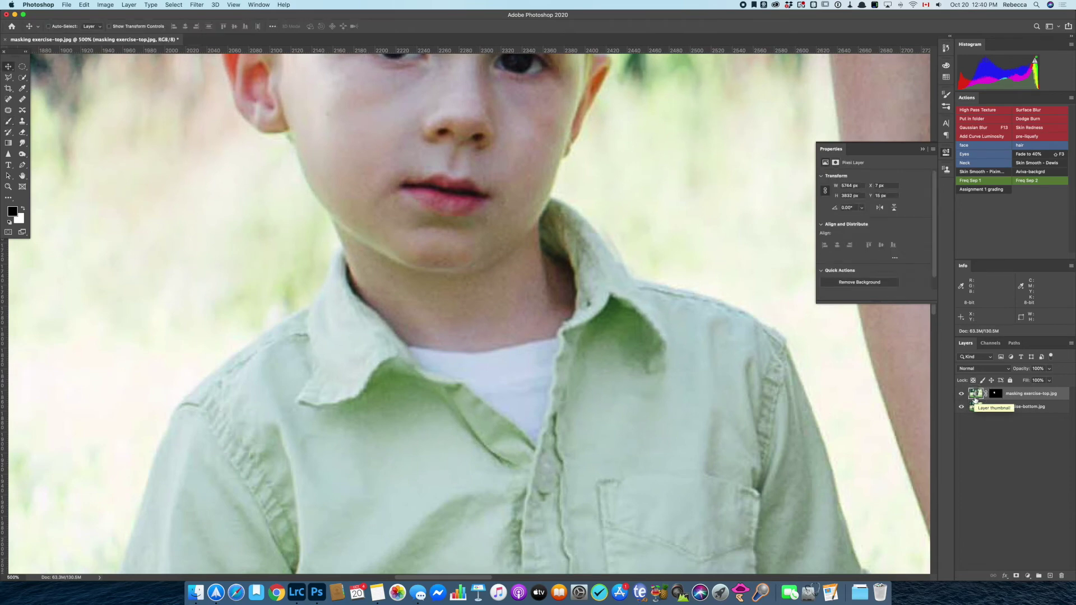
Step: Target the layer mask again and ready the Brush with white as the painting colour
{"action": "left_click", "coordinate": [996, 393]}
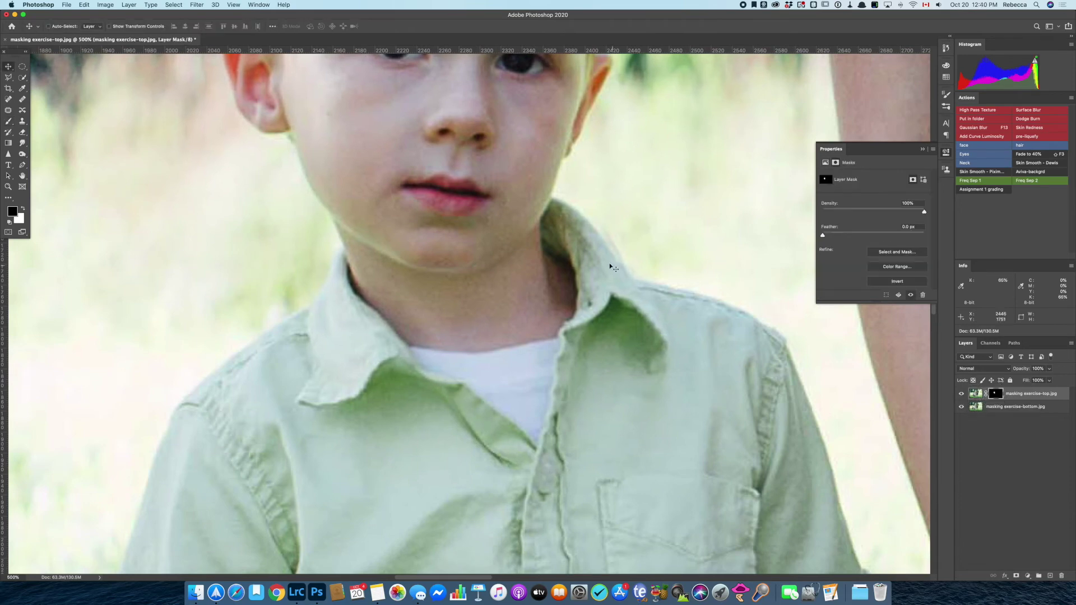
{"action": "key", "text": "x"}
{"action": "key", "text": "b"}
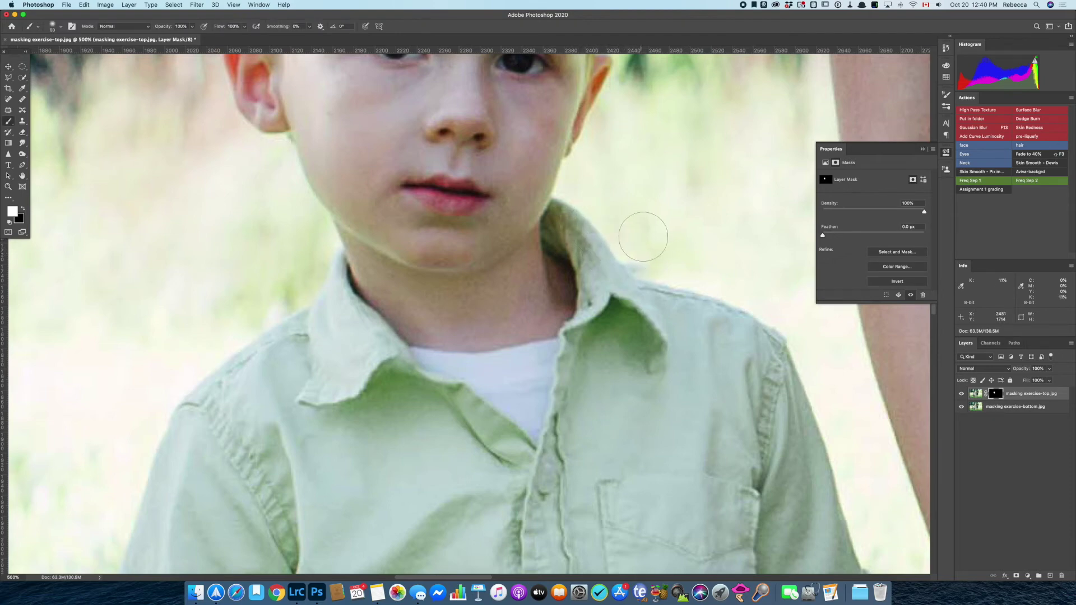
{"action": "key", "text": "x"}
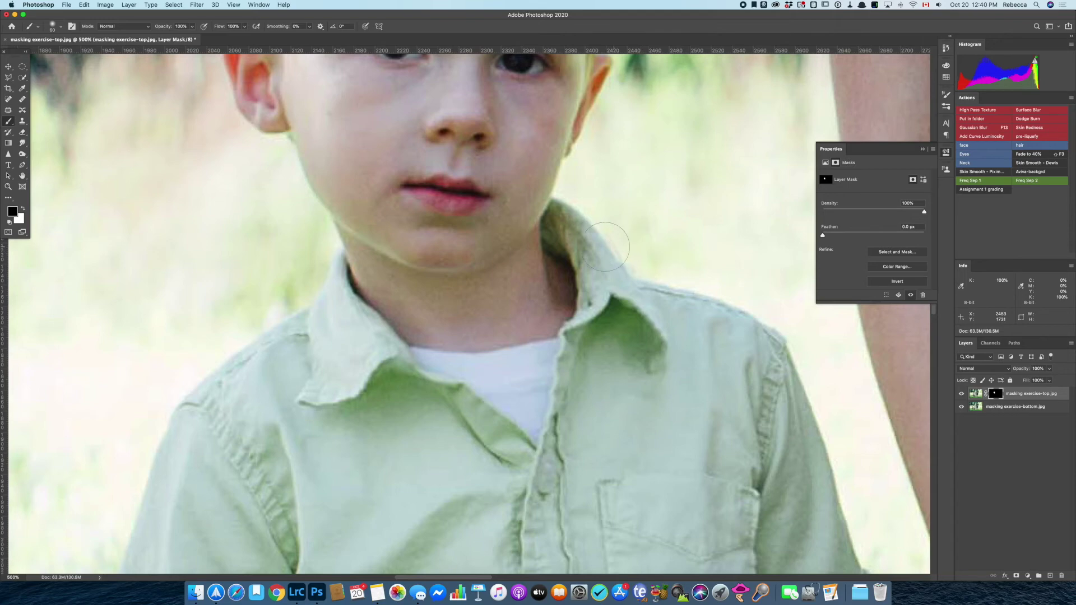
{"action": "key", "text": "x"}
Step: Toggle the top photo's visibility repeatedly to compare faces, leaving it visible
{"action": "scroll", "coordinate": [349, 314], "scroll_direction": "down", "scroll_amount": 2}
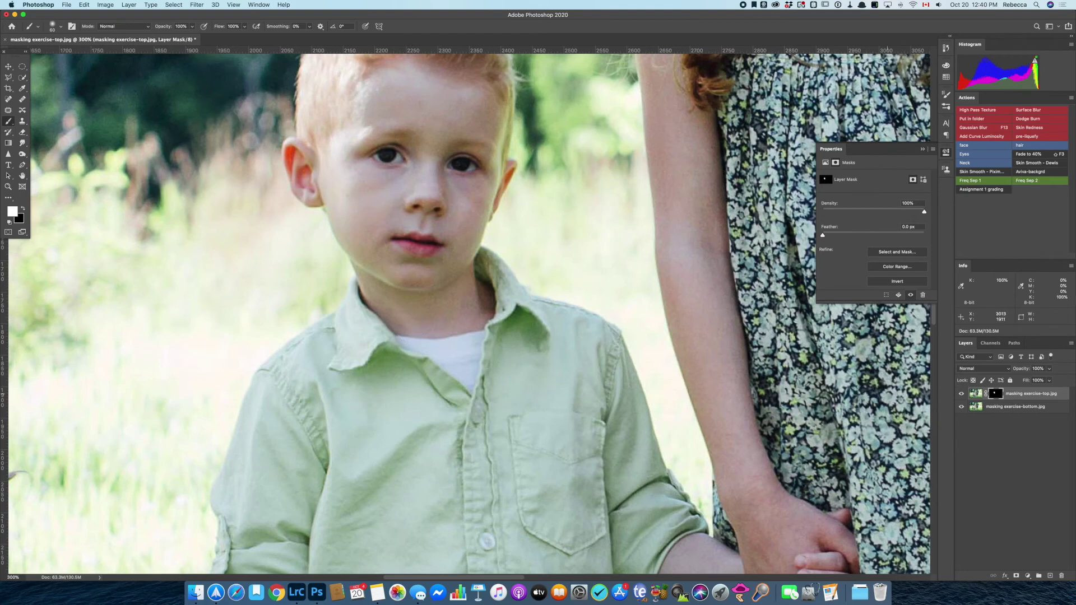
{"action": "left_click", "coordinate": [961, 394]}
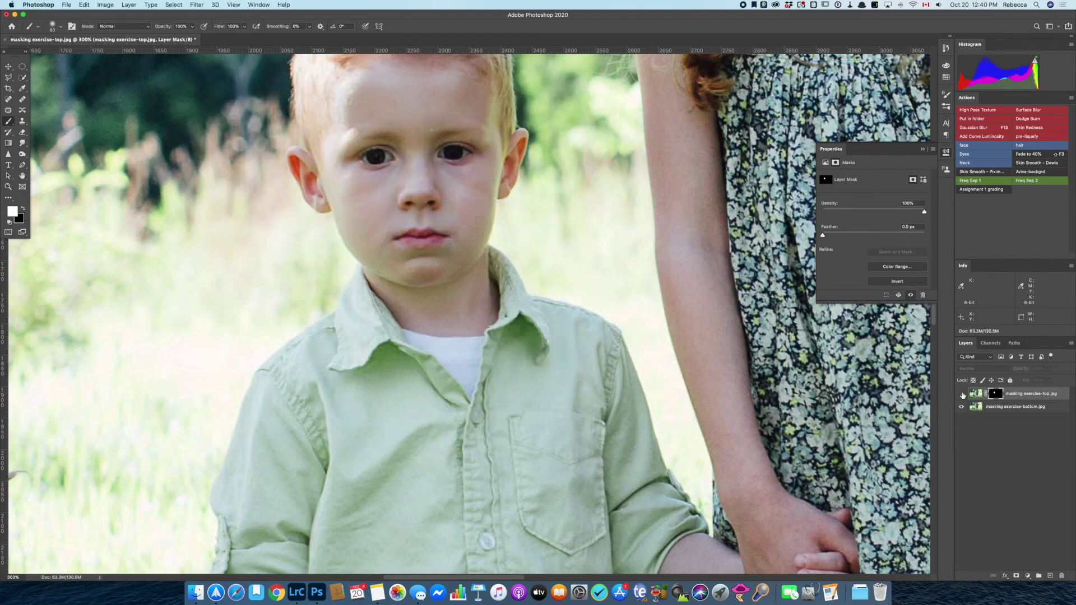
{"action": "left_click", "coordinate": [962, 394]}
{"action": "left_click", "coordinate": [961, 394]}
{"action": "left_click", "coordinate": [962, 394]}
{"action": "left_click", "coordinate": [962, 394]}
{"action": "left_click", "coordinate": [962, 394]}
{"action": "left_click", "coordinate": [961, 394]}
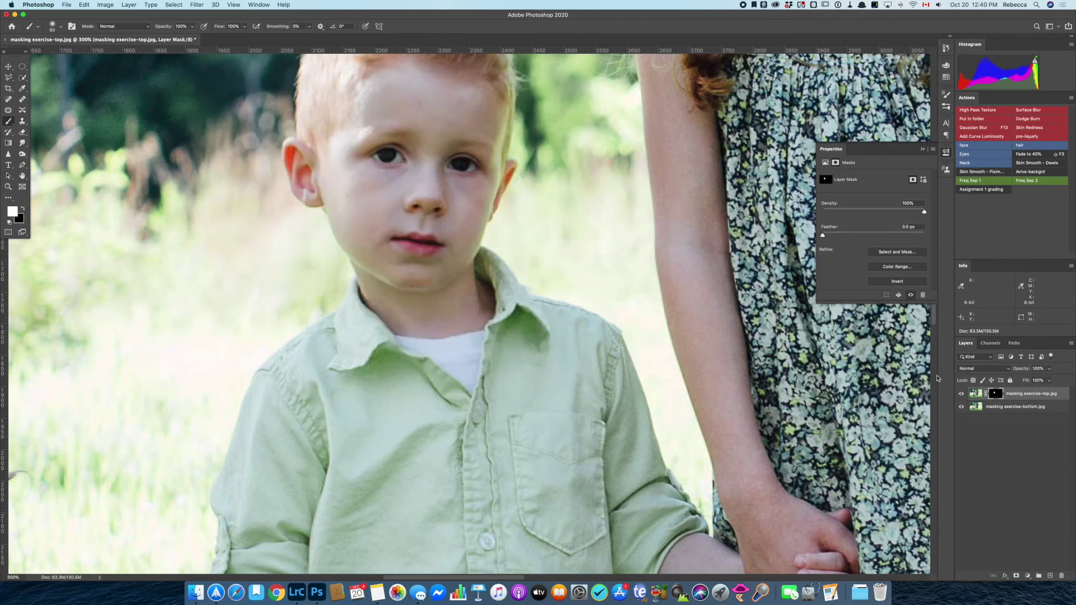
Step: Paint out the collar and neck edge on the mask in black with a 30 px brush
{"action": "key", "text": "backslash"}
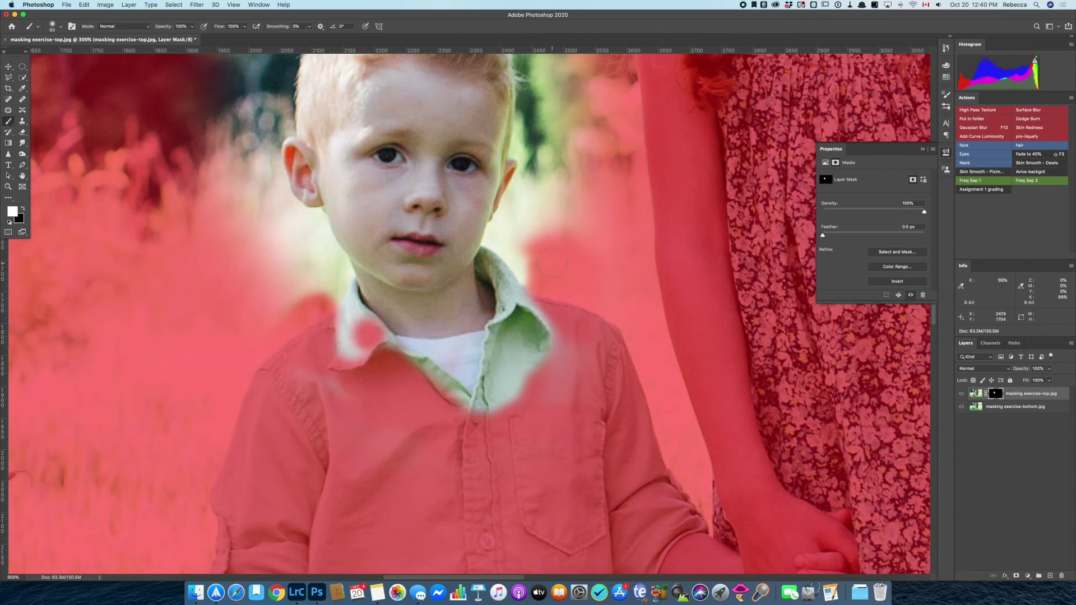
{"action": "key", "text": "backslash"}
{"action": "key", "text": "x"}
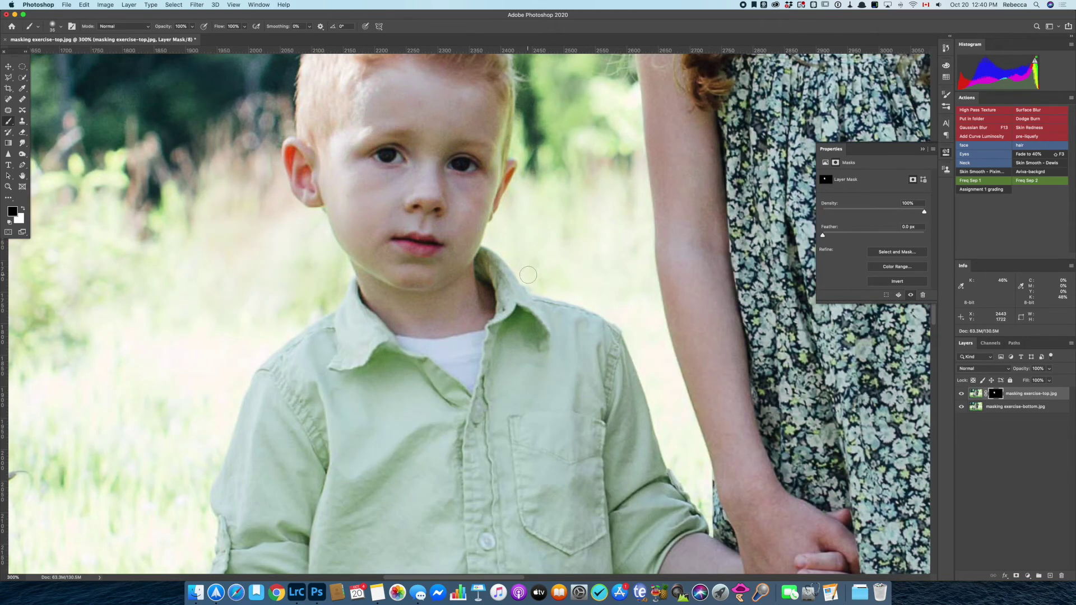
{"action": "key", "text": "bracketleft"}
{"action": "key", "text": "bracketleft"}
{"action": "key", "text": "bracketleft"}
{"action": "mouse_move", "coordinate": [514, 258]}
{"action": "left_mouse_down"}
{"action": "mouse_move", "coordinate": [508, 263]}
{"action": "mouse_move", "coordinate": [523, 271]}
{"action": "mouse_move", "coordinate": [488, 256]}
{"action": "left_mouse_up"}
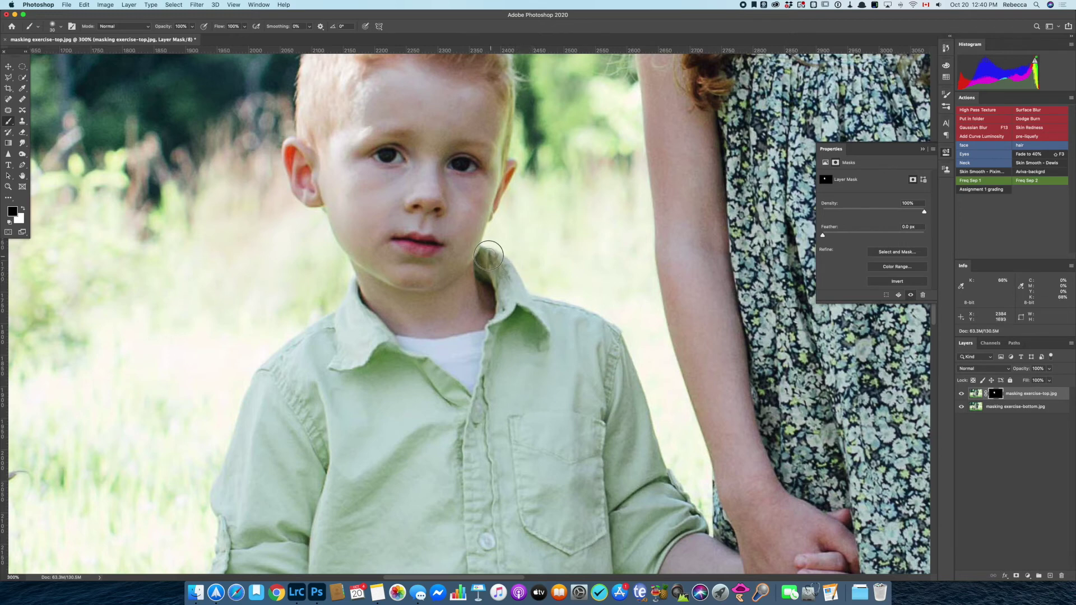
Step: Toggle the top photo to compare the collar seam, then reselect its image layer for moving
{"action": "left_click", "coordinate": [961, 394]}
{"action": "left_click", "coordinate": [961, 394]}
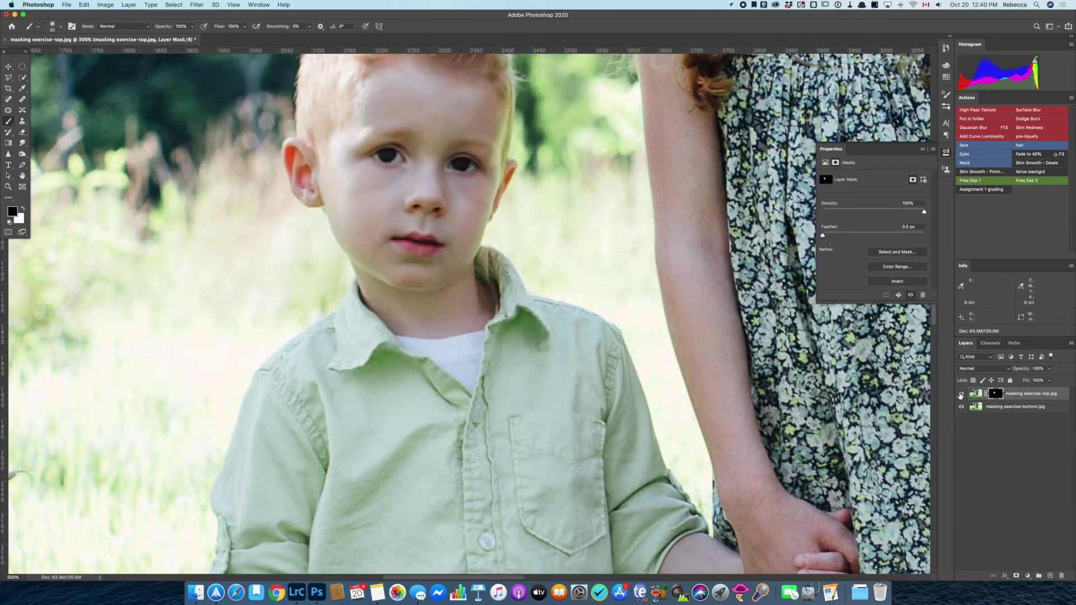
{"action": "left_click", "coordinate": [962, 394]}
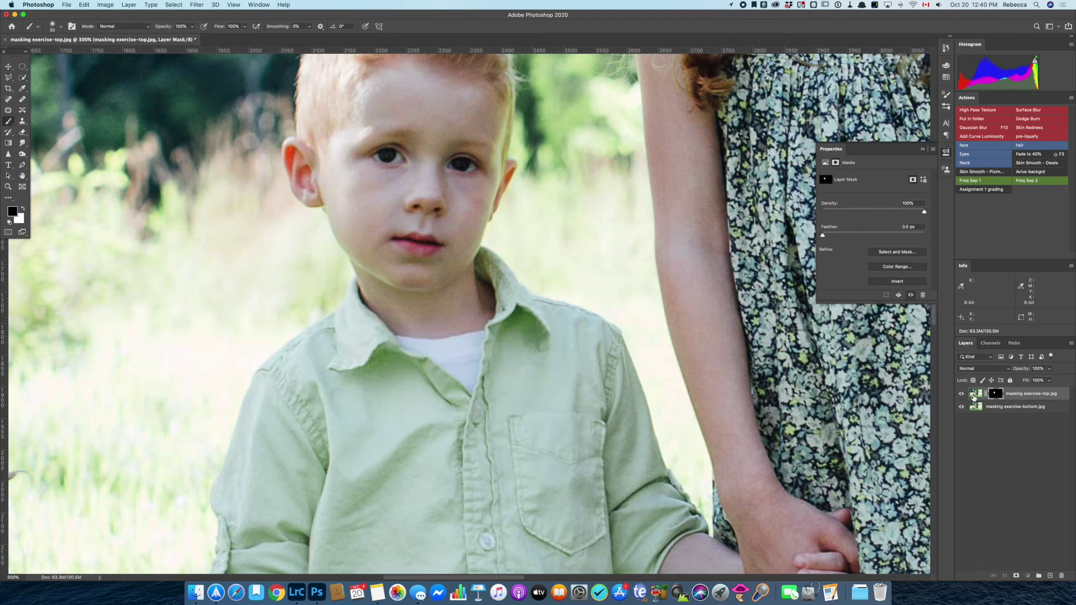
{"action": "left_click", "coordinate": [974, 395]}
{"action": "key", "text": "v"}
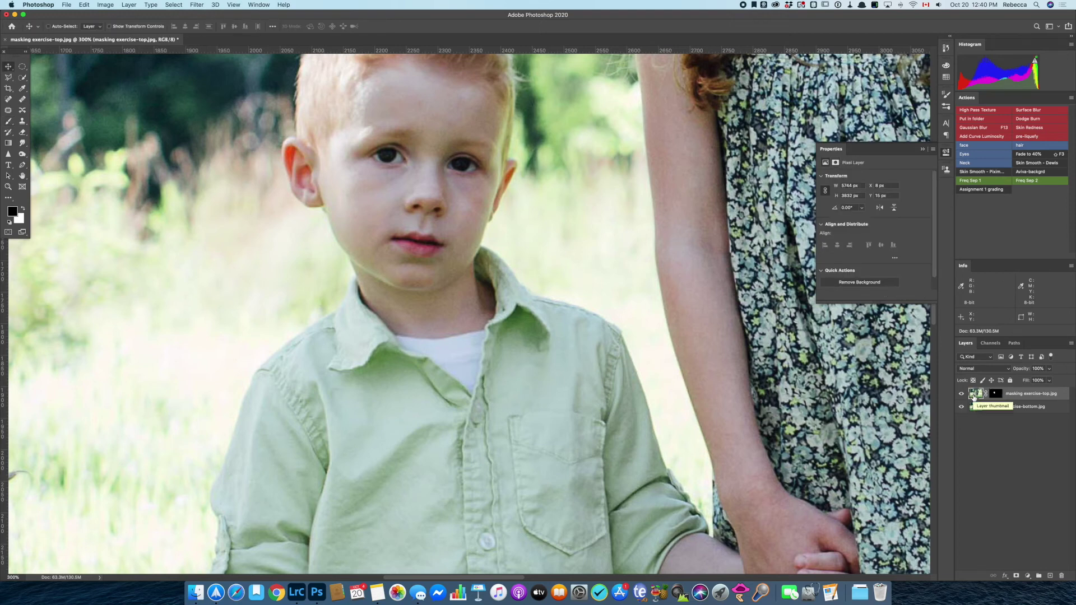
Step: Nudge the top photo 2 px right and return to brushing on its mask
{"action": "key", "text": "Right"}
{"action": "key", "text": "Right"}
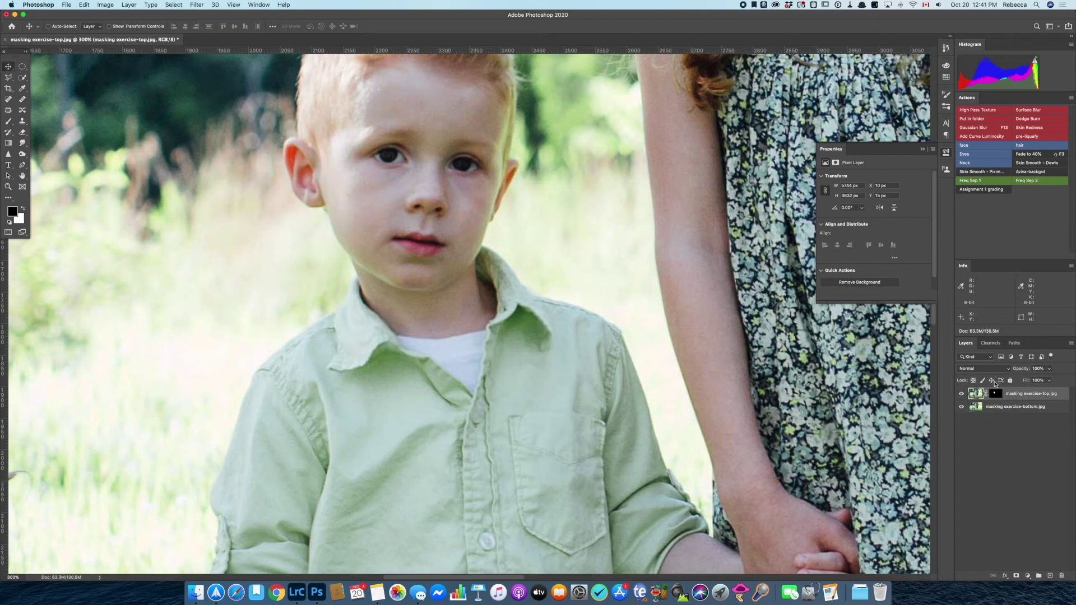
{"action": "left_click", "coordinate": [996, 394]}
{"action": "key", "text": "b"}
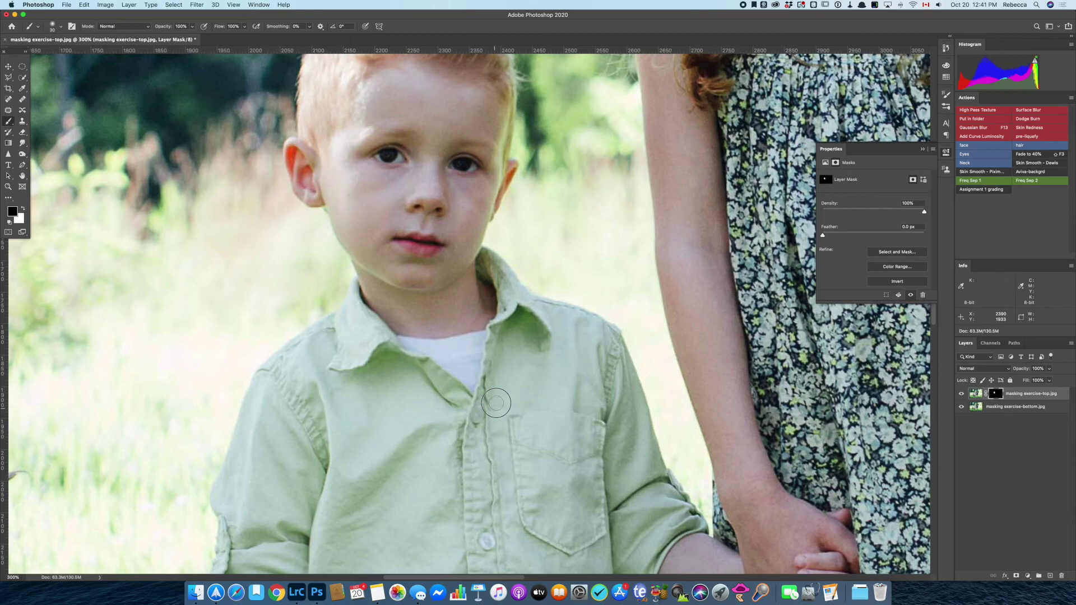
Step: Resize the brush and review the red mask overlay at 200% around the boy, ending with black
{"action": "key", "text": "bracketright"}
{"action": "key", "text": "bracketright"}
{"action": "key", "text": "bracketright"}
{"action": "key", "text": "bracketright"}
{"action": "key", "text": "bracketright"}
{"action": "key", "text": "bracketleft"}
{"action": "key", "text": "bracketleft"}
{"action": "key", "text": "bracketleft"}
{"action": "key", "text": "bracketleft"}
{"action": "key", "text": "backslash"}
{"action": "key", "text": "x"}
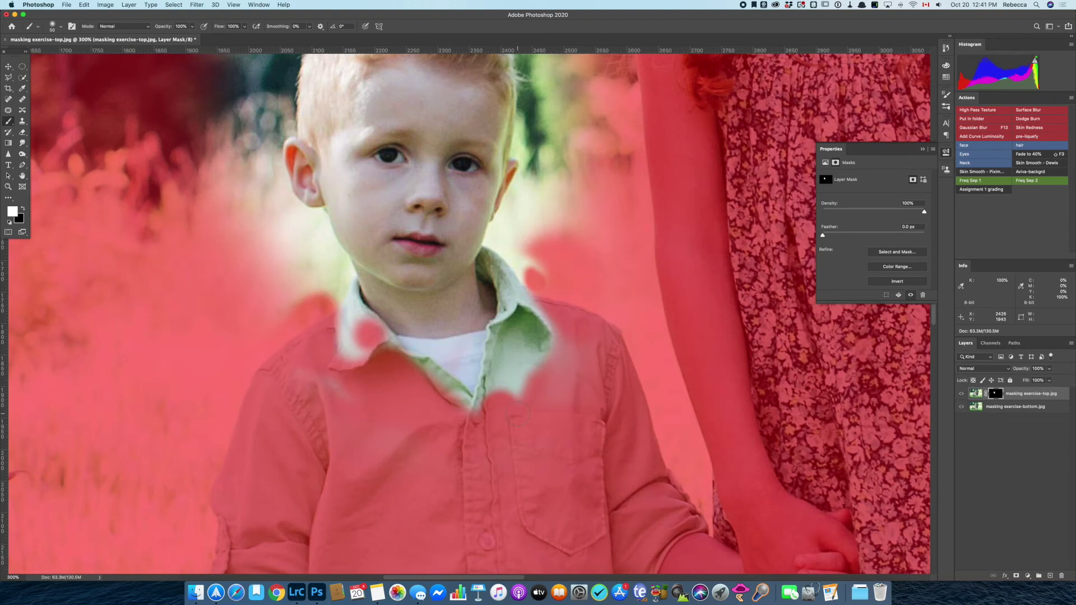
{"action": "left_click", "coordinate": [461, 367], "text": "alt"}
{"action": "left_click_drag", "start_coordinate": [462, 367], "coordinate": [475, 435]}
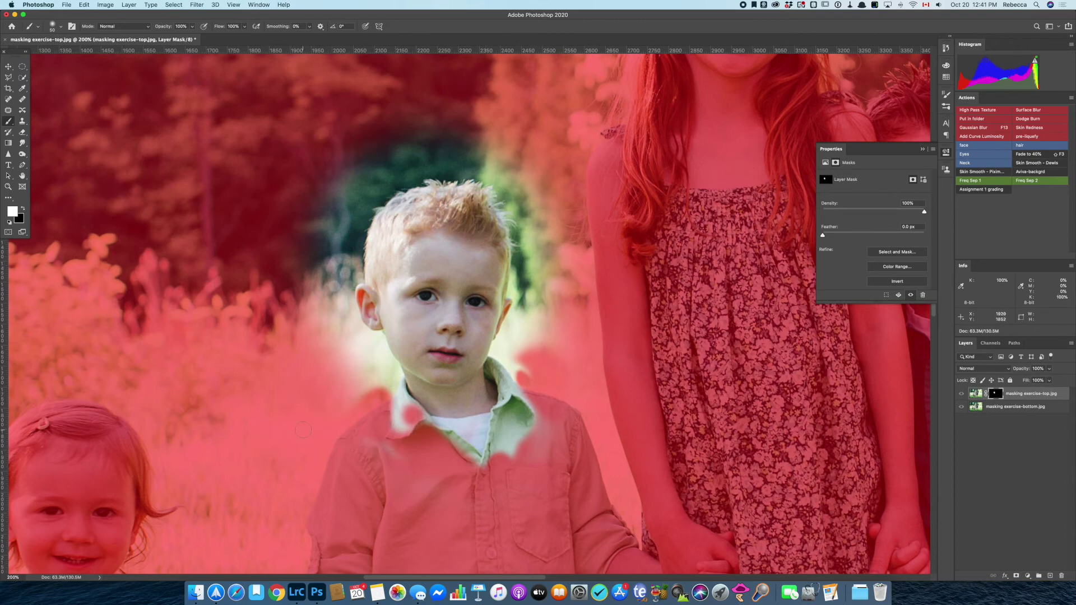
{"action": "key", "text": "x"}
{"action": "key", "text": "backslash"}
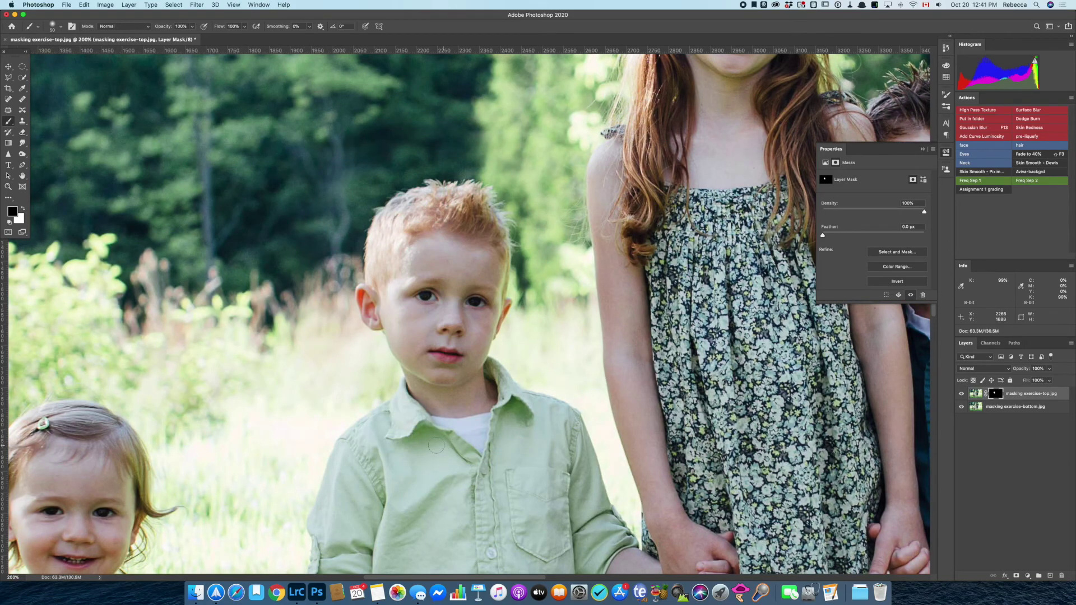
Step: Recentre on the boy's face and toggle the top photo to compare, back at 200%
{"action": "scroll", "coordinate": [437, 446], "scroll_direction": "up", "scroll_amount": 2}
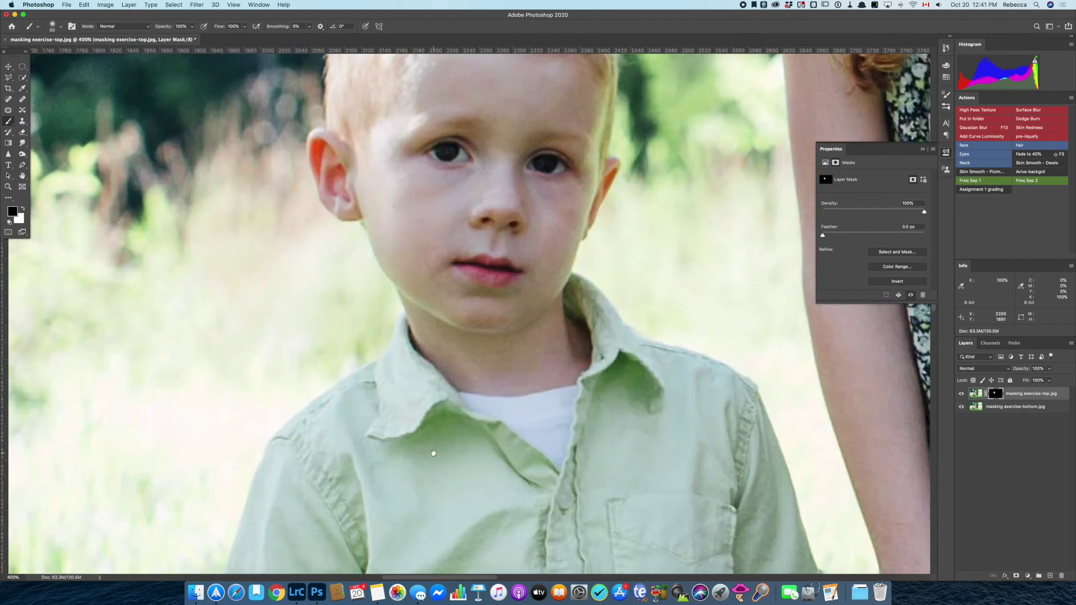
{"action": "left_click_drag", "start_coordinate": [446, 457], "coordinate": [419, 466]}
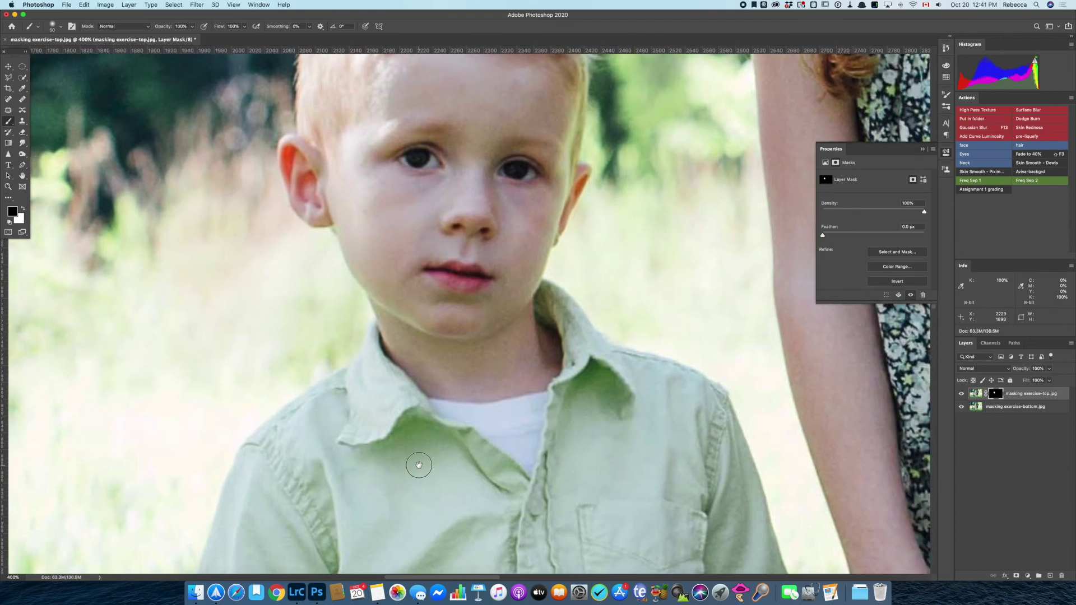
{"action": "left_click", "coordinate": [962, 394]}
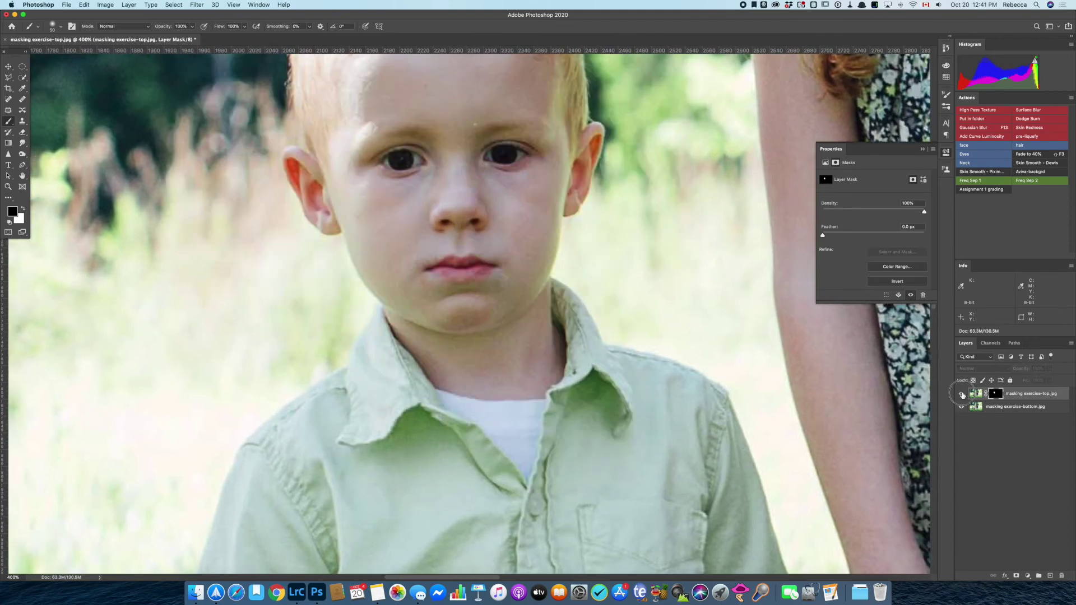
{"action": "left_click", "coordinate": [961, 394]}
{"action": "key", "text": "super+minus"}
{"action": "key", "text": "super+minus"}
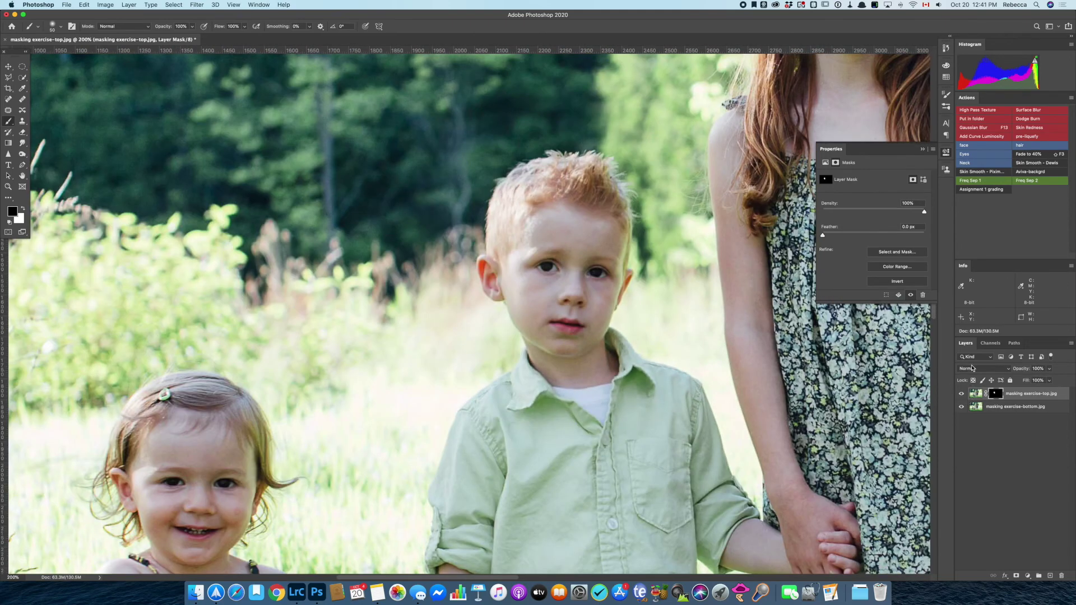
{"action": "left_click", "coordinate": [997, 396], "text": "alt"}
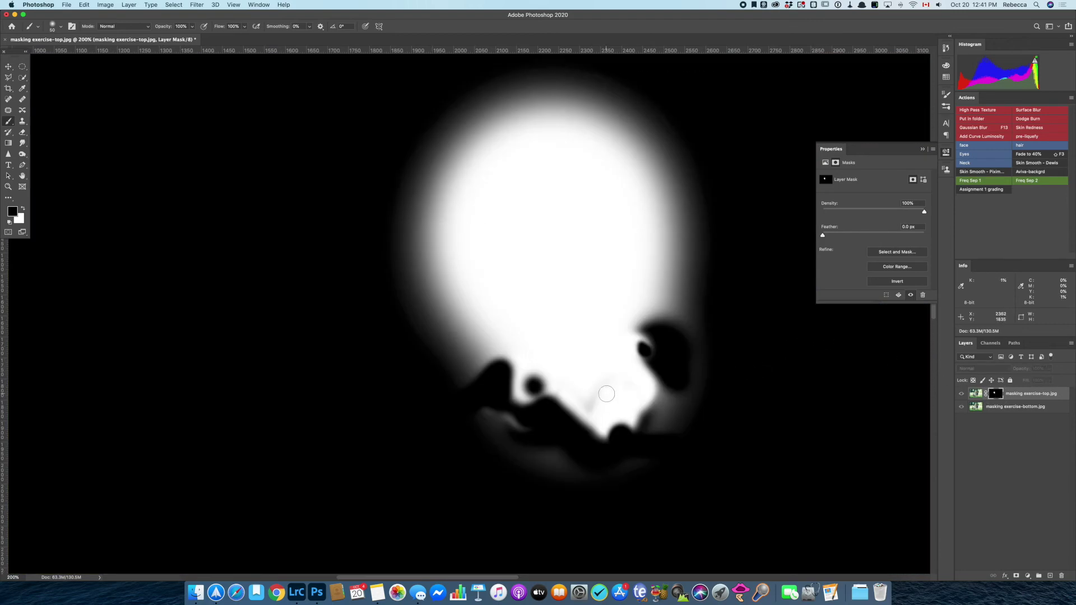
{"action": "left_click", "coordinate": [613, 400], "text": "super"}
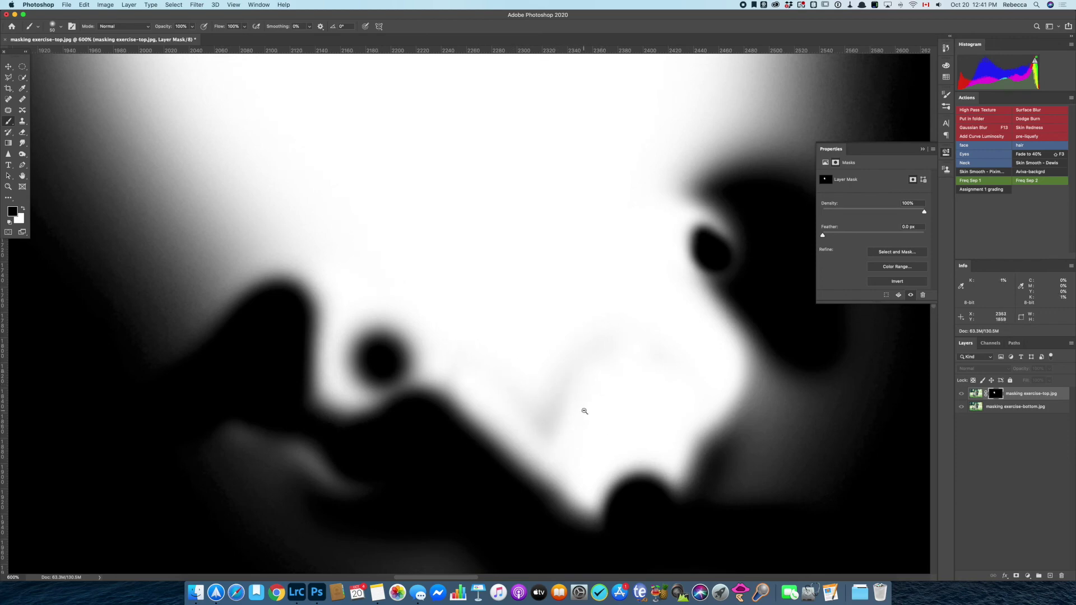
{"action": "left_click", "coordinate": [585, 411], "text": "alt+super"}
{"action": "left_click", "coordinate": [585, 411], "text": "alt+super"}
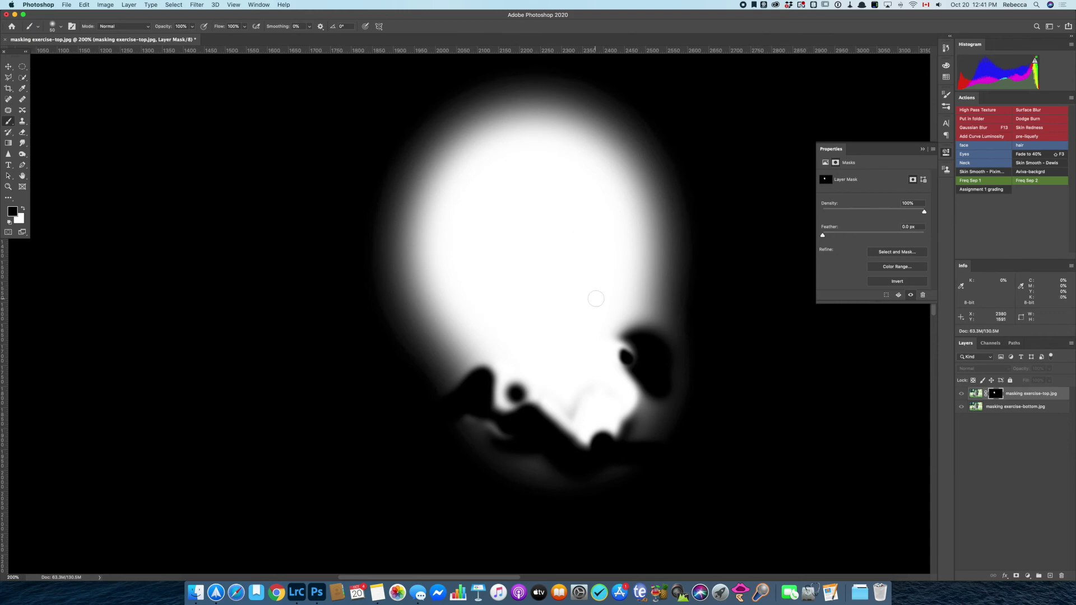
{"action": "left_click", "coordinate": [997, 394], "text": "alt"}
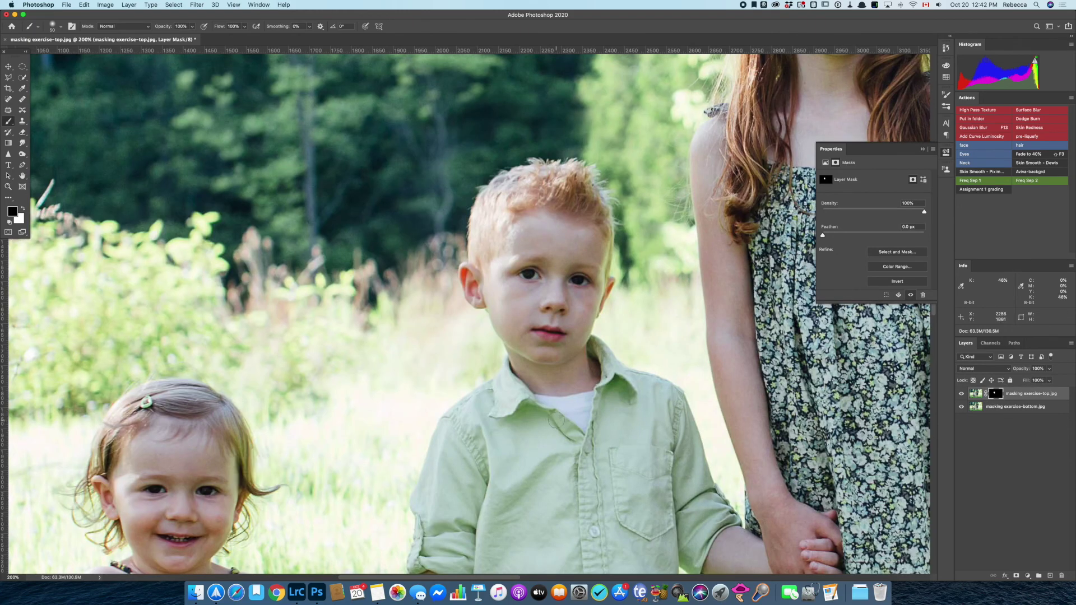
{"action": "key", "text": "super+0"}
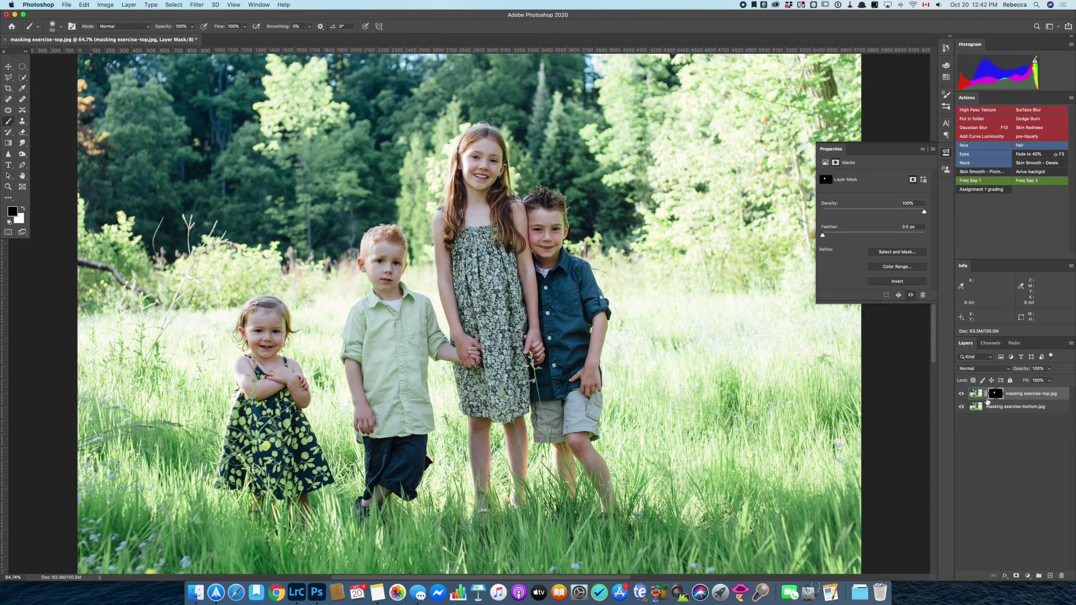
{"action": "left_click", "coordinate": [962, 394]}
{"action": "left_click", "coordinate": [961, 394]}
{"action": "left_click", "coordinate": [962, 394]}
{"action": "left_click", "coordinate": [962, 394]}
{"action": "left_click", "coordinate": [962, 394]}
{"action": "left_click", "coordinate": [961, 394]}
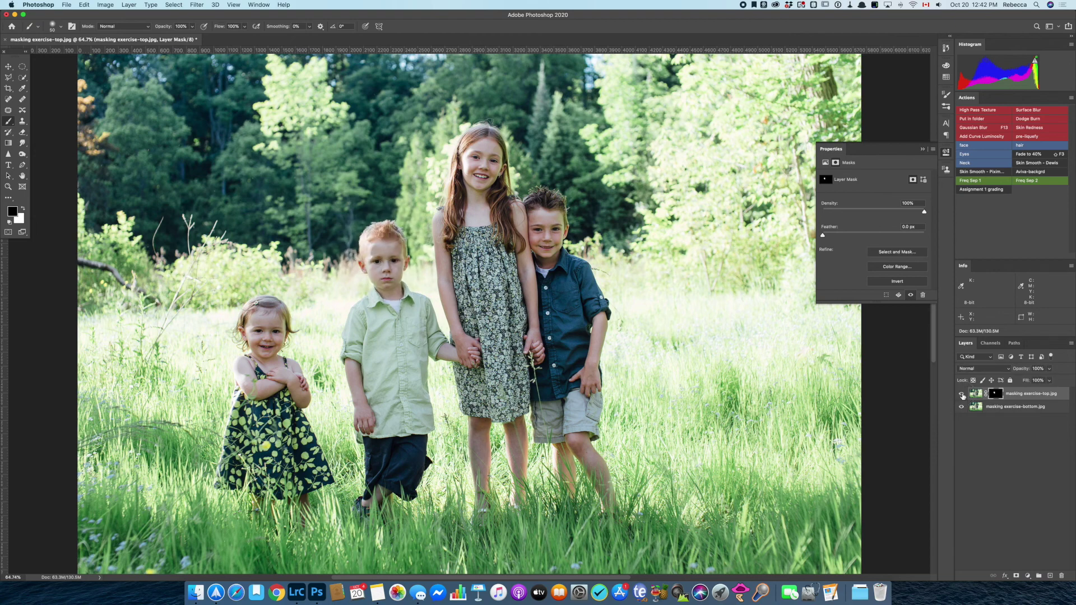
{"action": "left_click_drag", "start_coordinate": [370, 294], "coordinate": [376, 295]}
{"action": "left_click", "coordinate": [376, 295]}
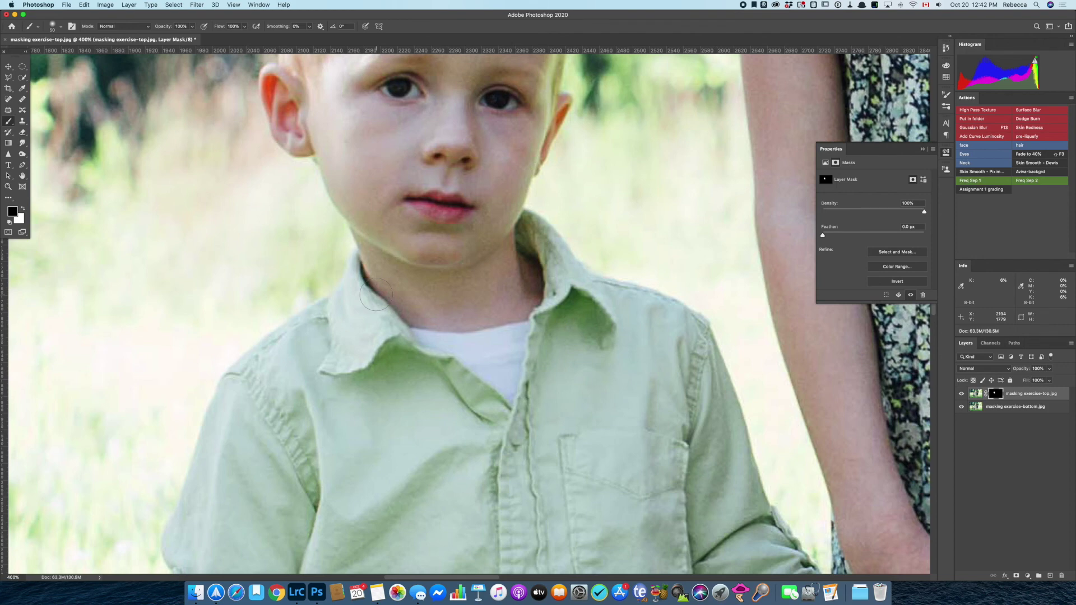
{"action": "key", "text": "super+0"}
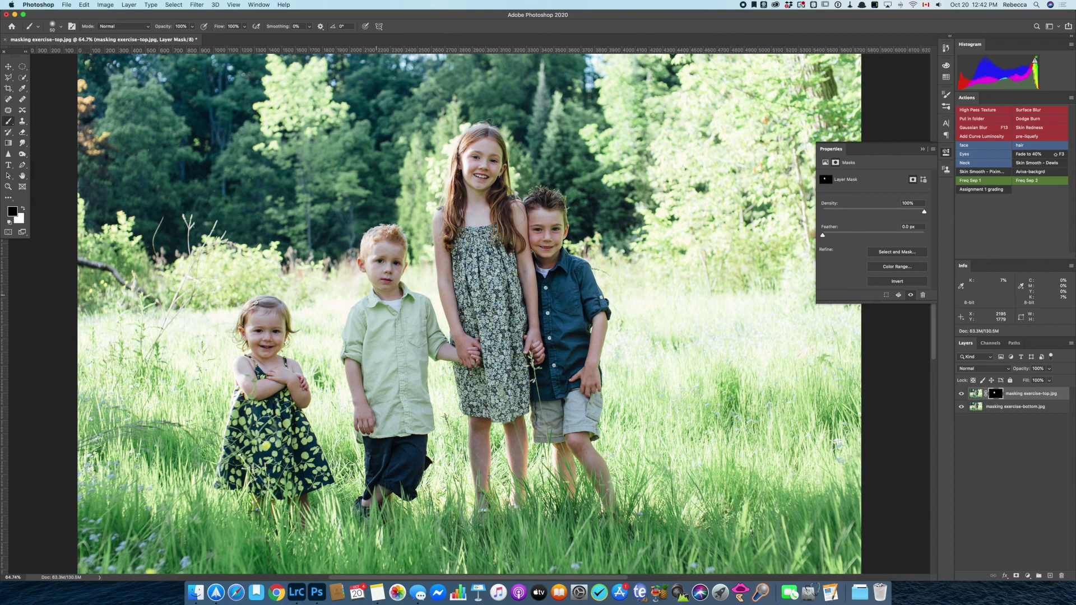
{"action": "left_click", "coordinate": [67, 5]}
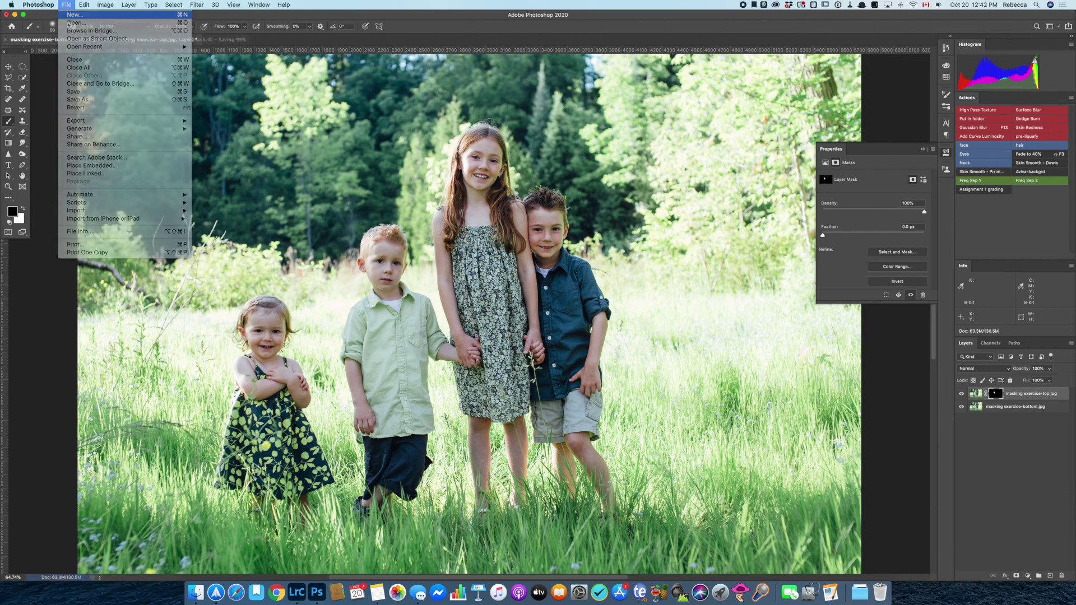
{"action": "left_click", "coordinate": [79, 99]}
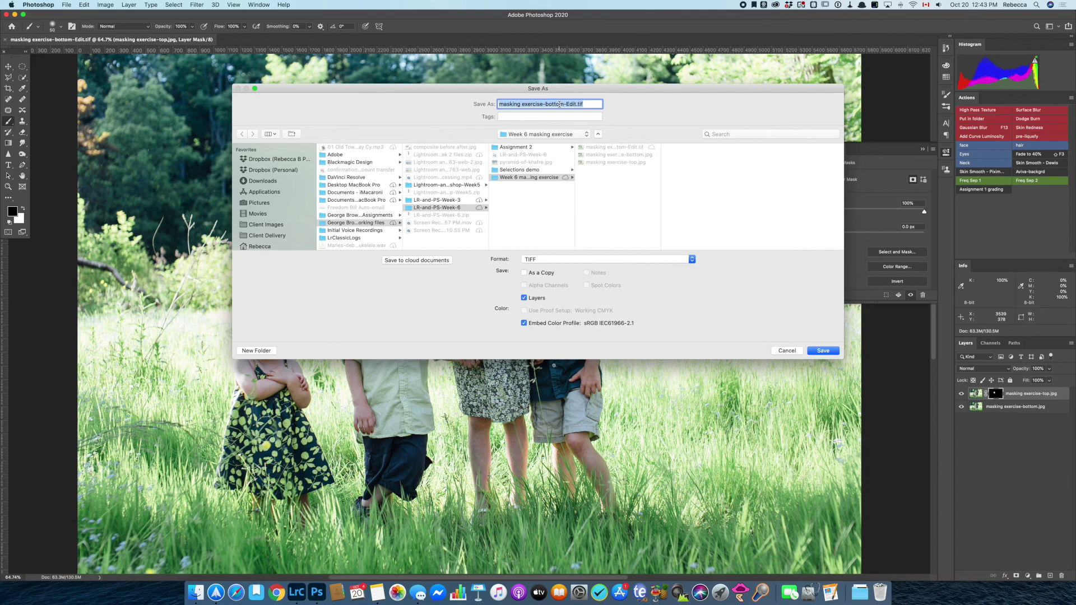
{"action": "left_click", "coordinate": [787, 351]}
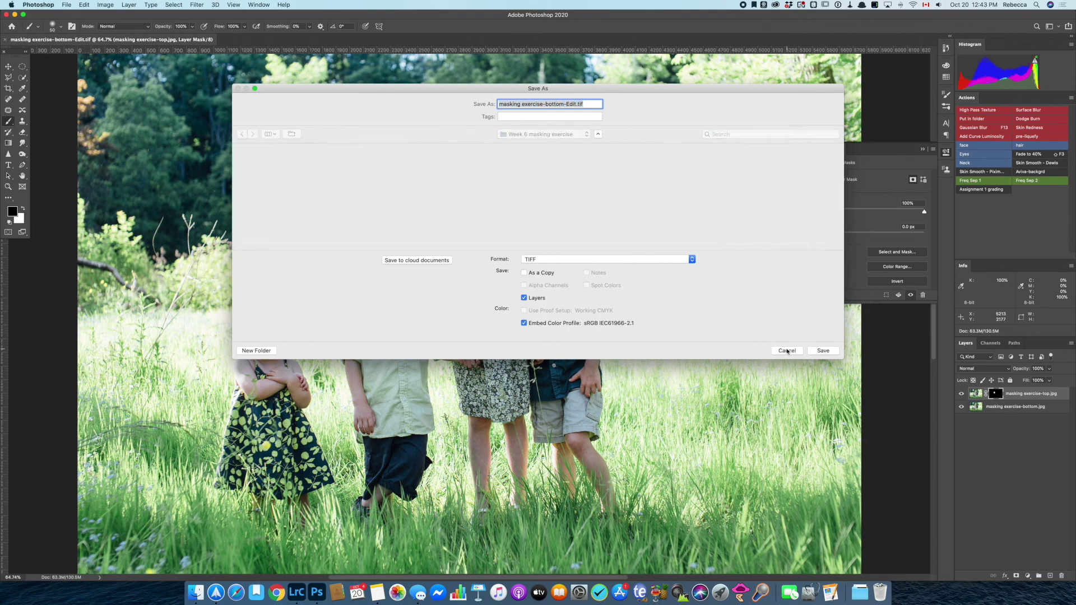